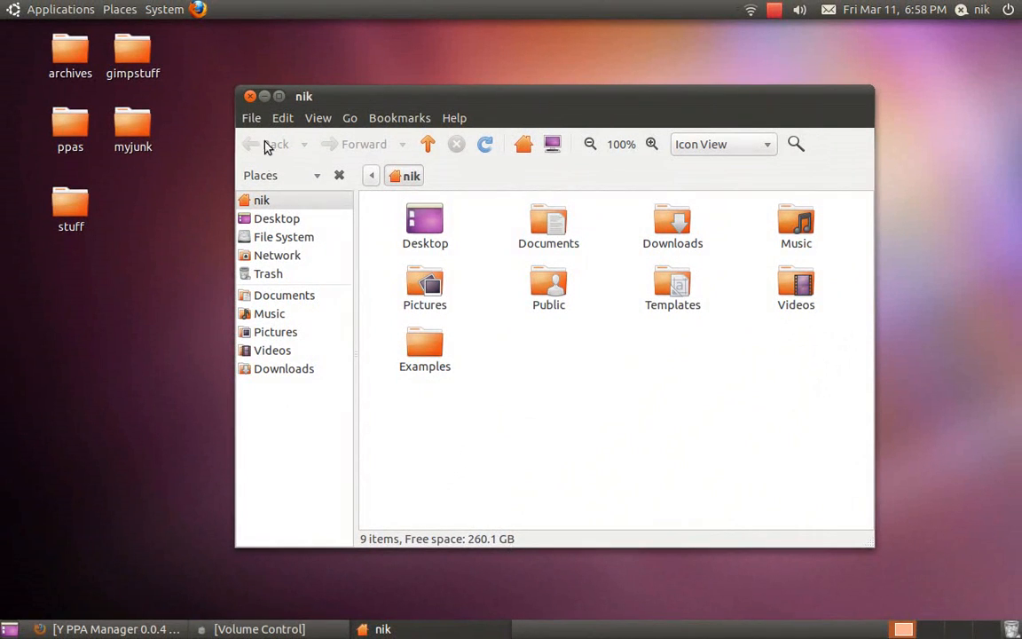
Close the home folder window, nudge the archives desktop icon slightly lower, and restore Firefox.
click(250, 96)
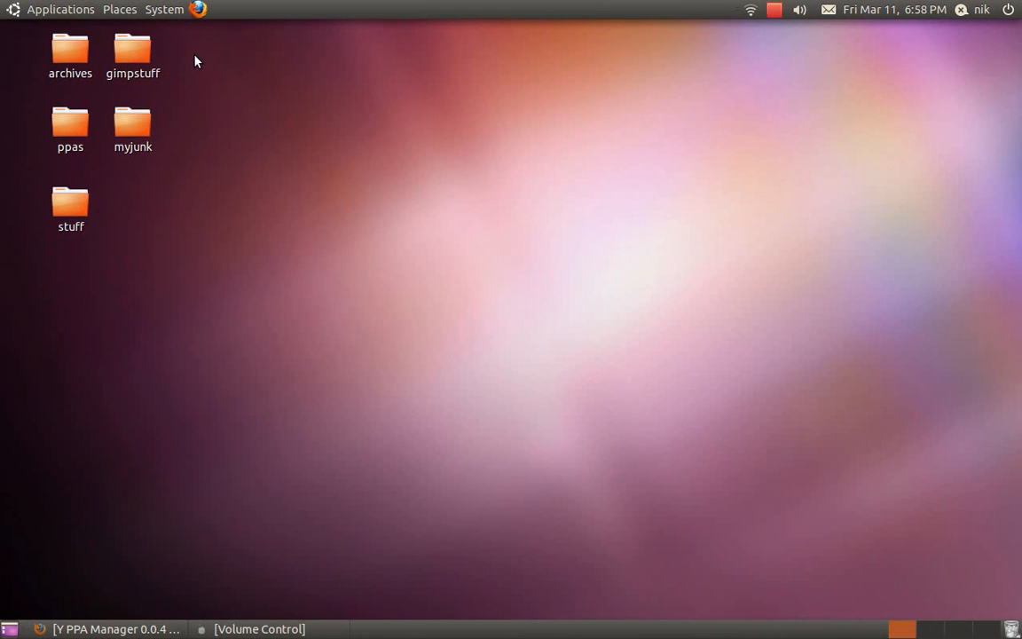
drag(196, 61, 218, 204)
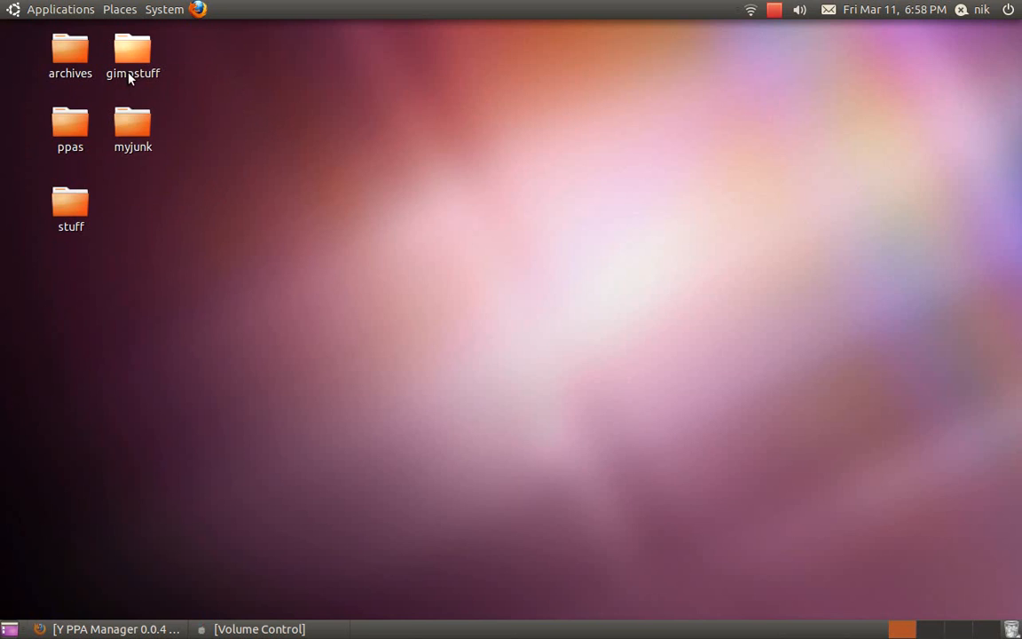
click(71, 68)
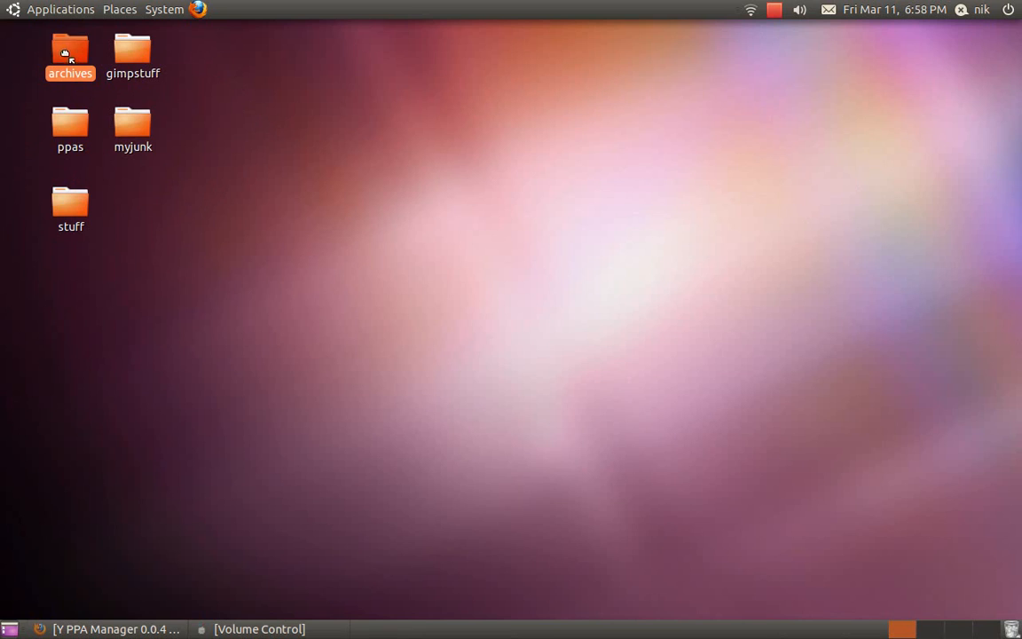
drag(67, 55, 68, 64)
click(349, 176)
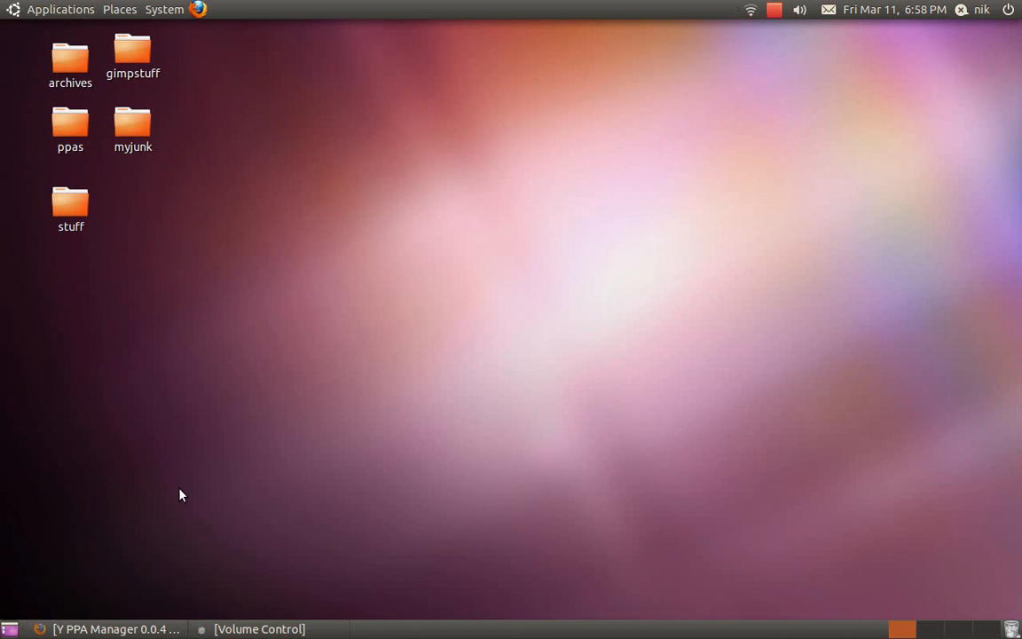
click(141, 630)
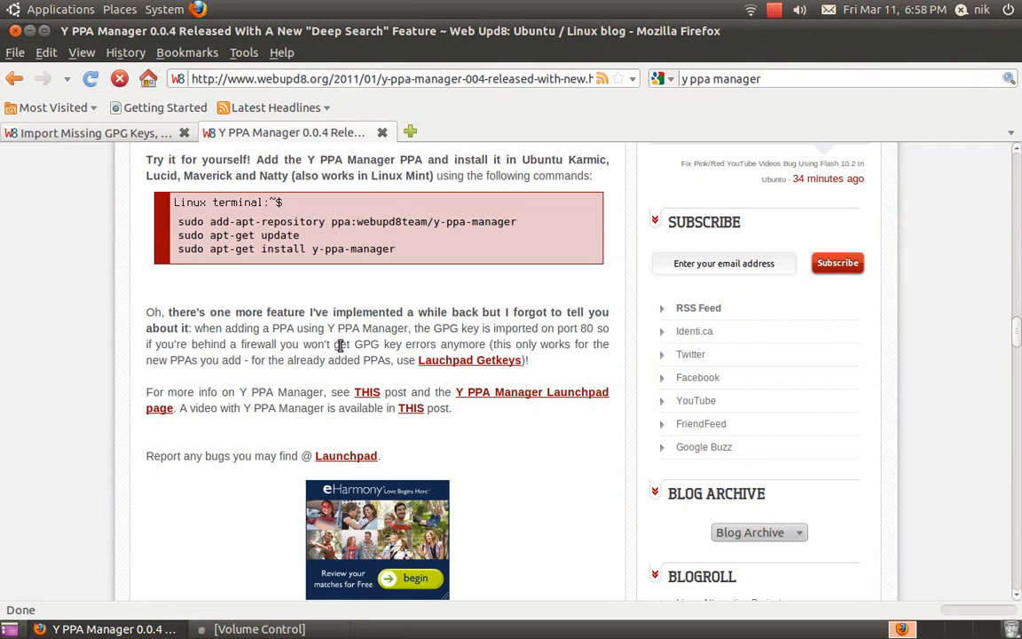
Copy ppa:nilarimogard/webupd8 from the Import Missing GPG Keys article, then minimize Firefox.
click(111, 138)
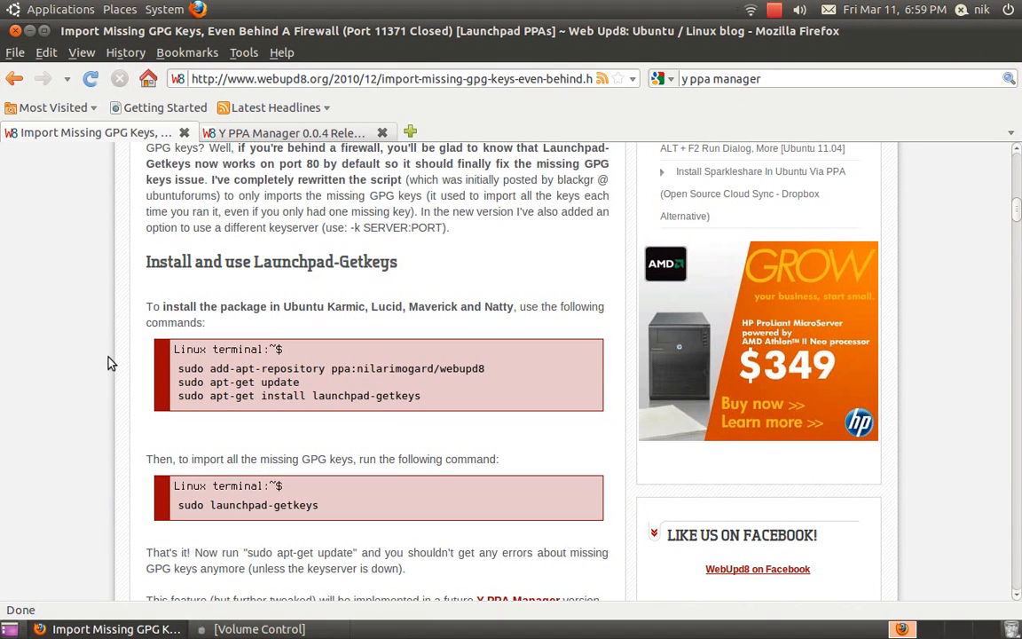
scroll(107, 363, down, 3)
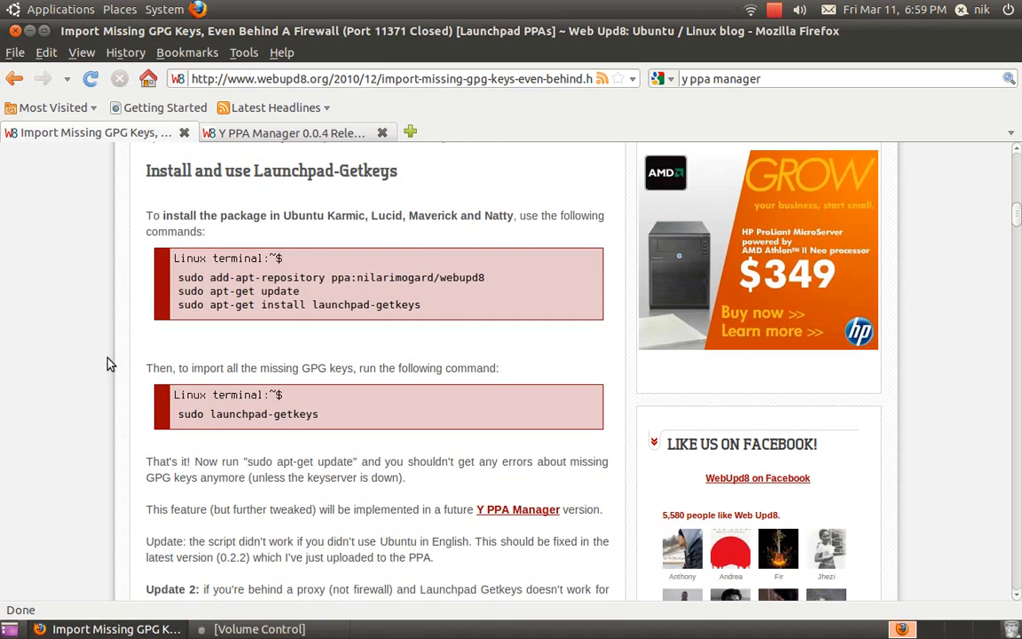
scroll(106, 363, up, 4)
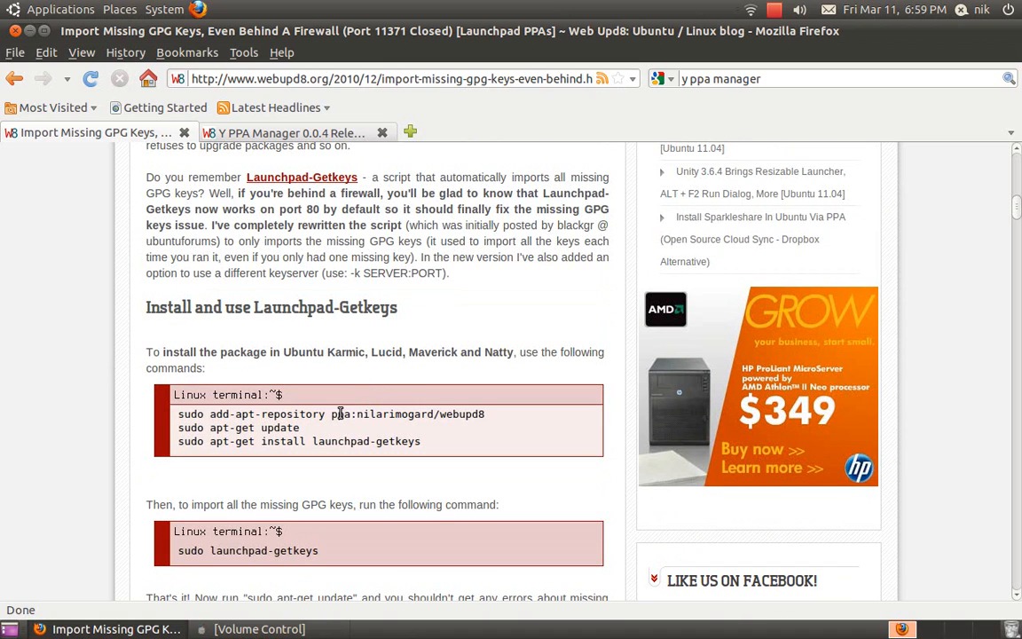
drag(333, 415, 484, 414)
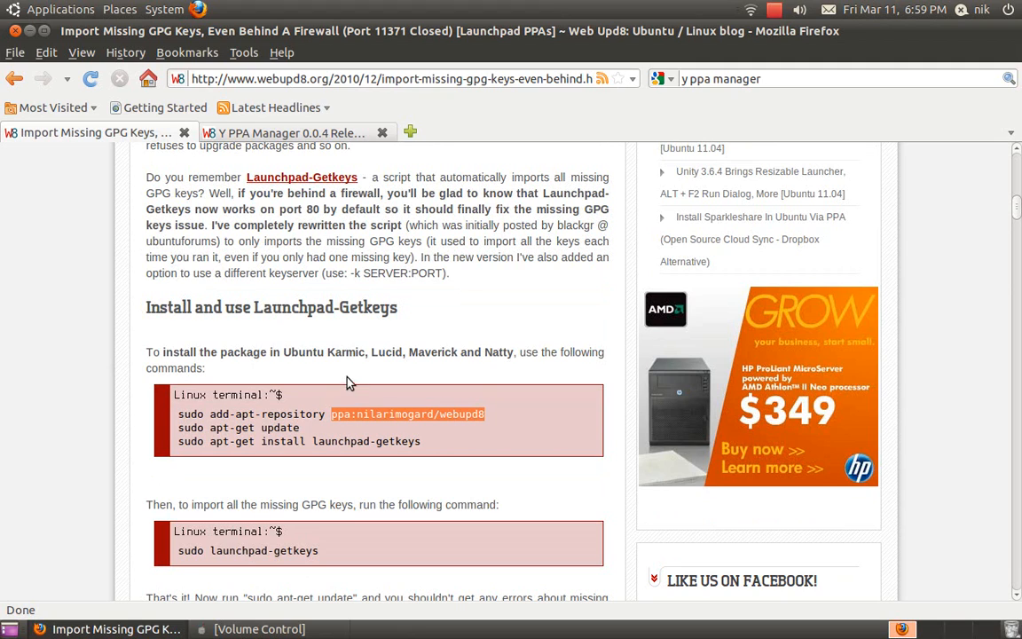
right_click(381, 413)
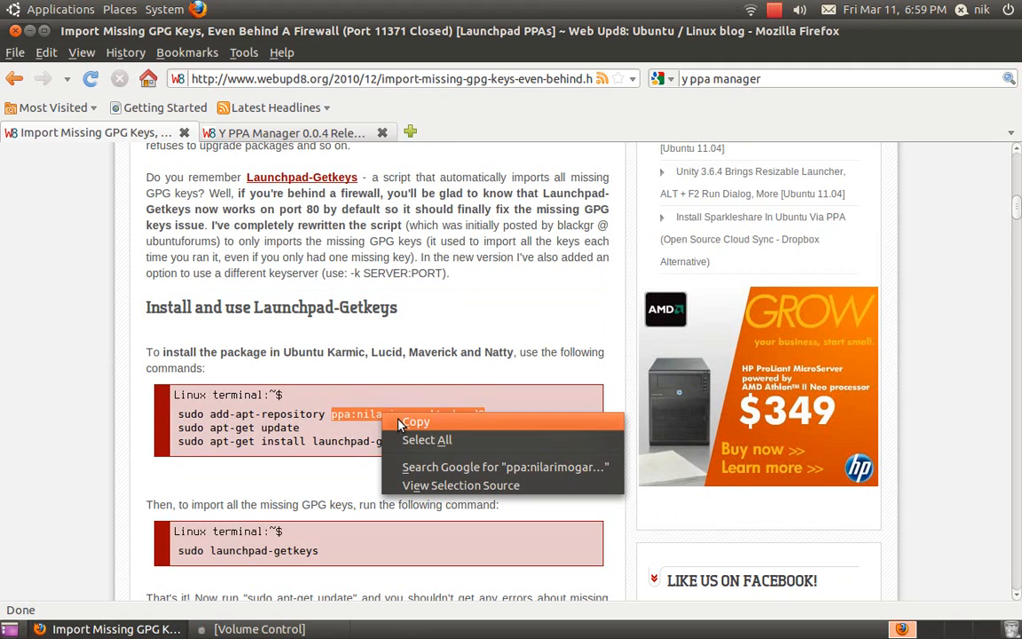
click(401, 418)
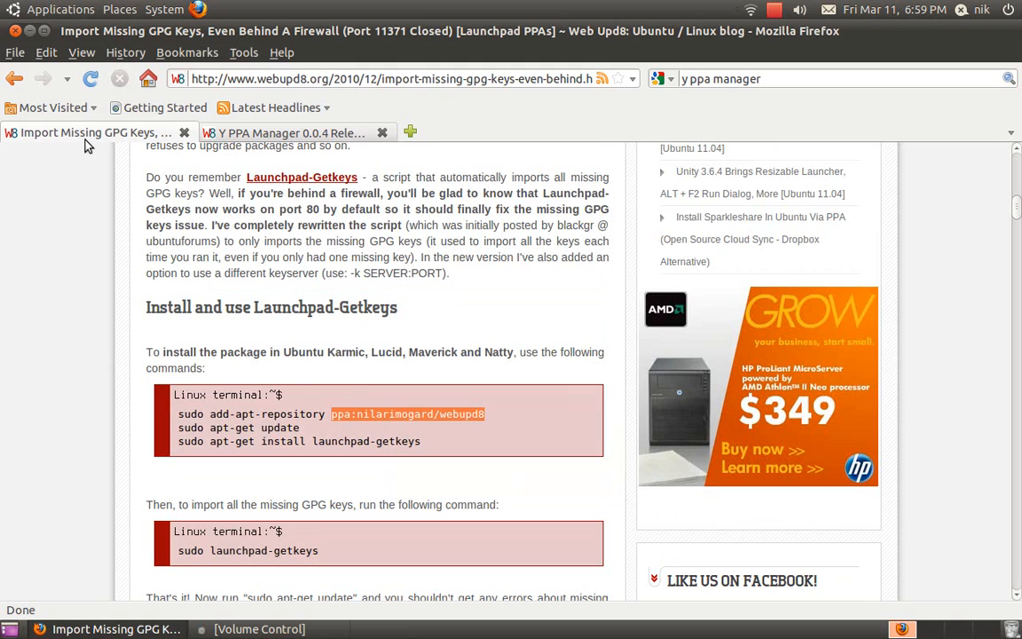
click(29, 30)
click(42, 11)
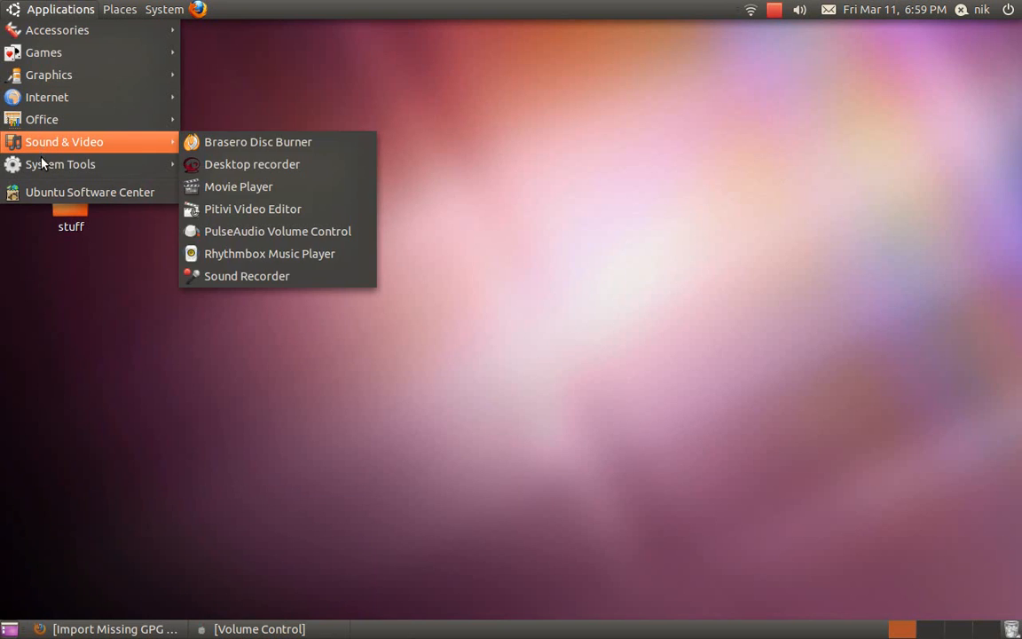
Launch Y PPA Manager and choose repositories.backup-2011-03-08-0834.tar.gz from Desktop/ppas for restoring.
mouse_move(111, 164)
click(270, 166)
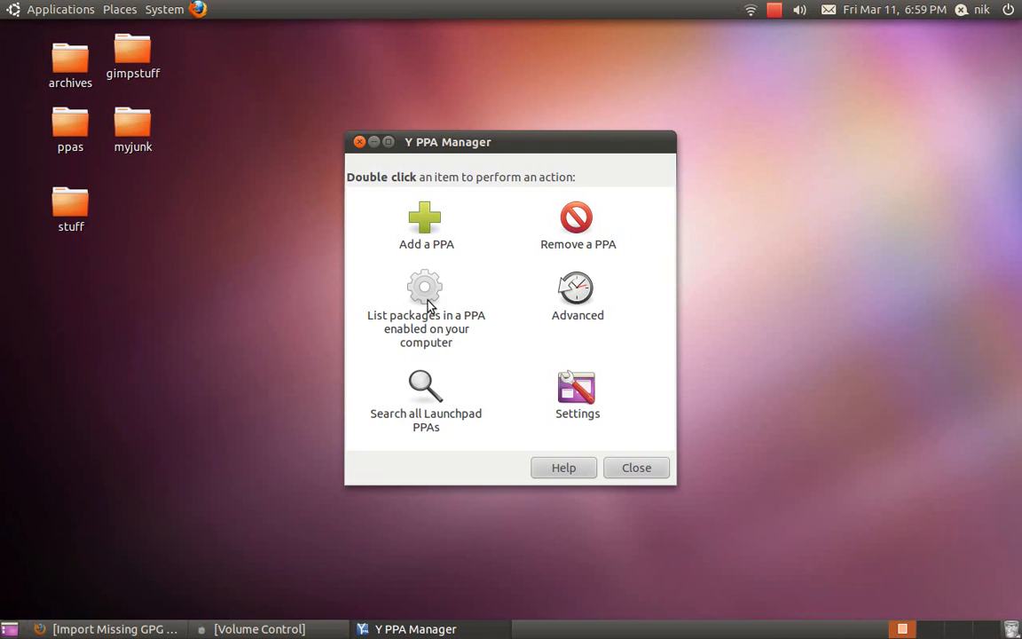
double_click(585, 316)
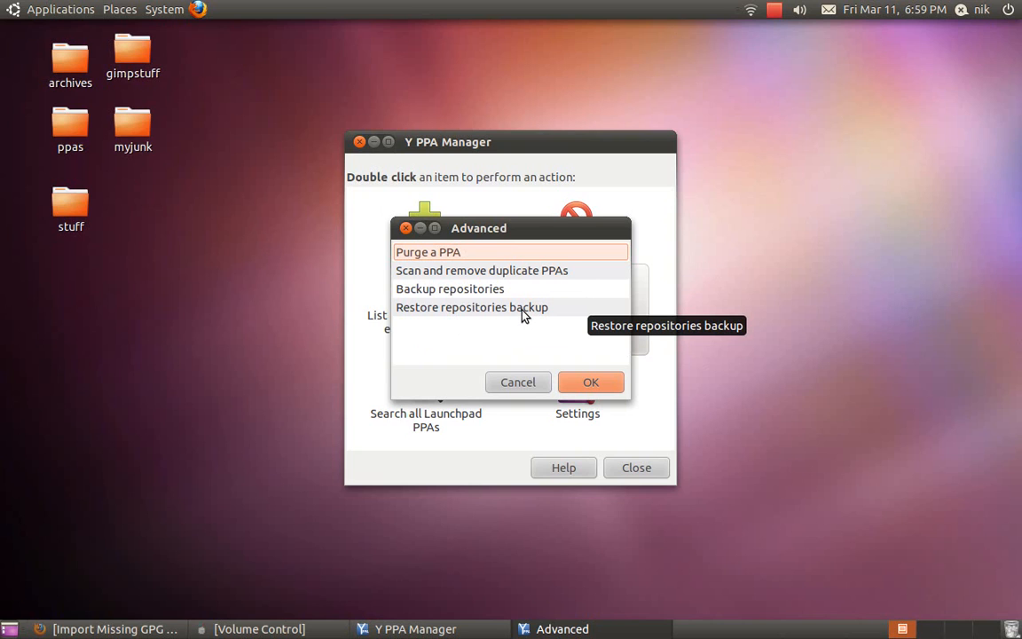
double_click(524, 308)
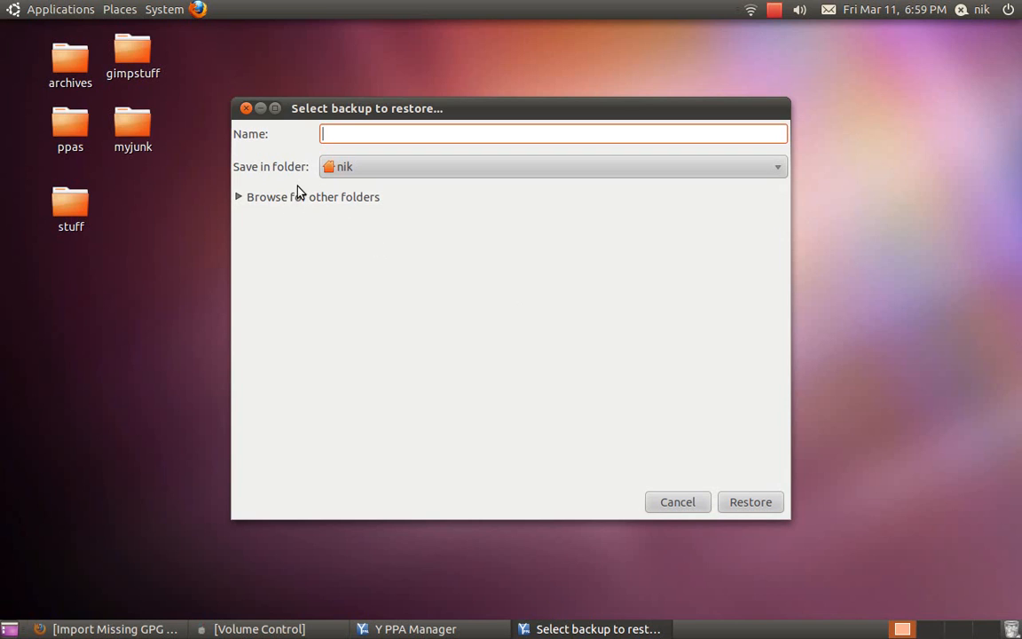
click(281, 198)
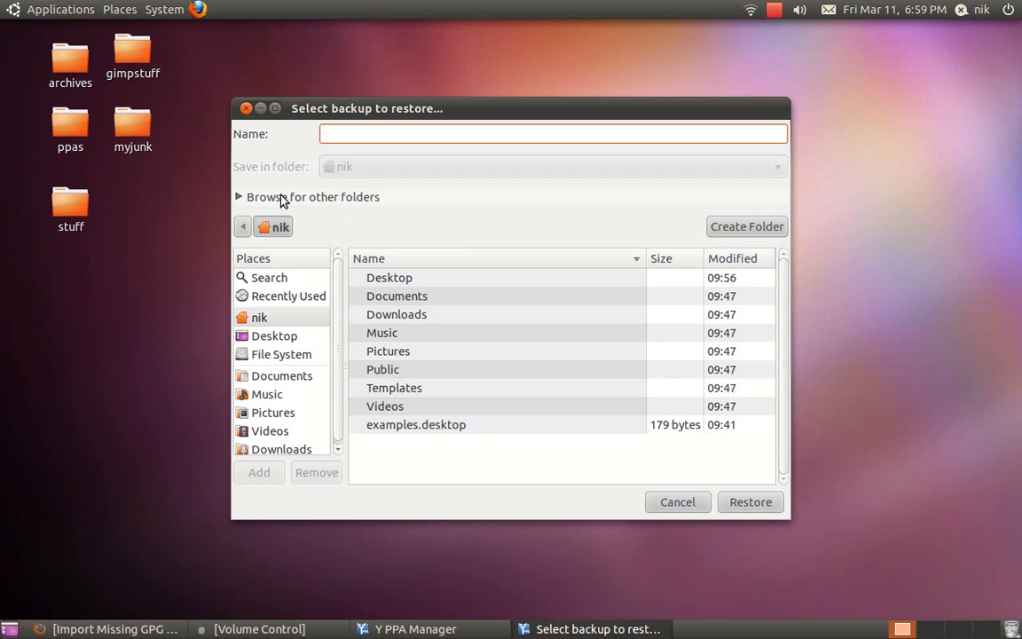
double_click(397, 281)
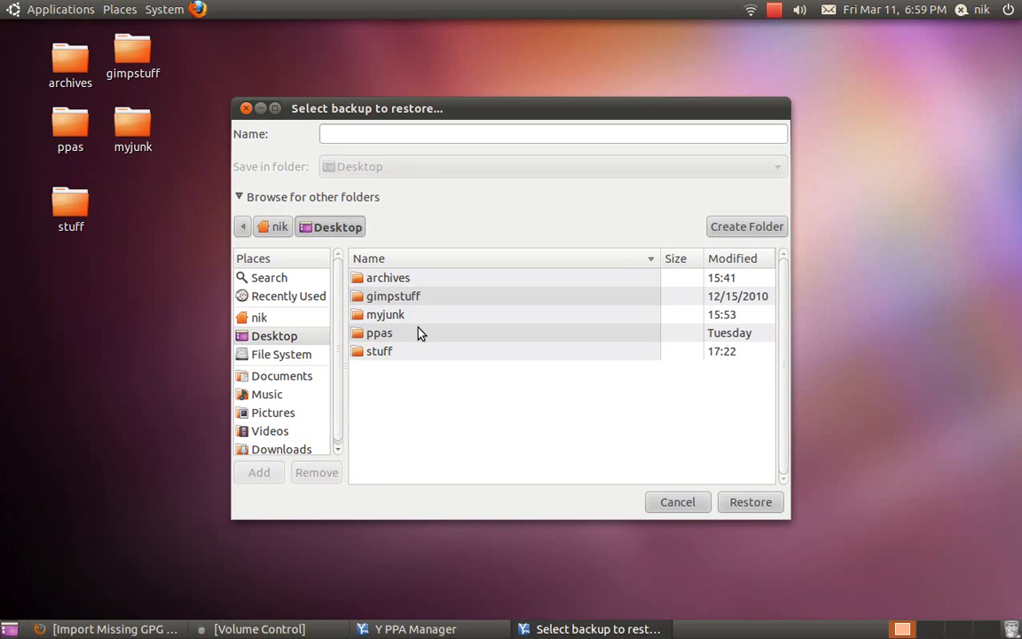
double_click(381, 334)
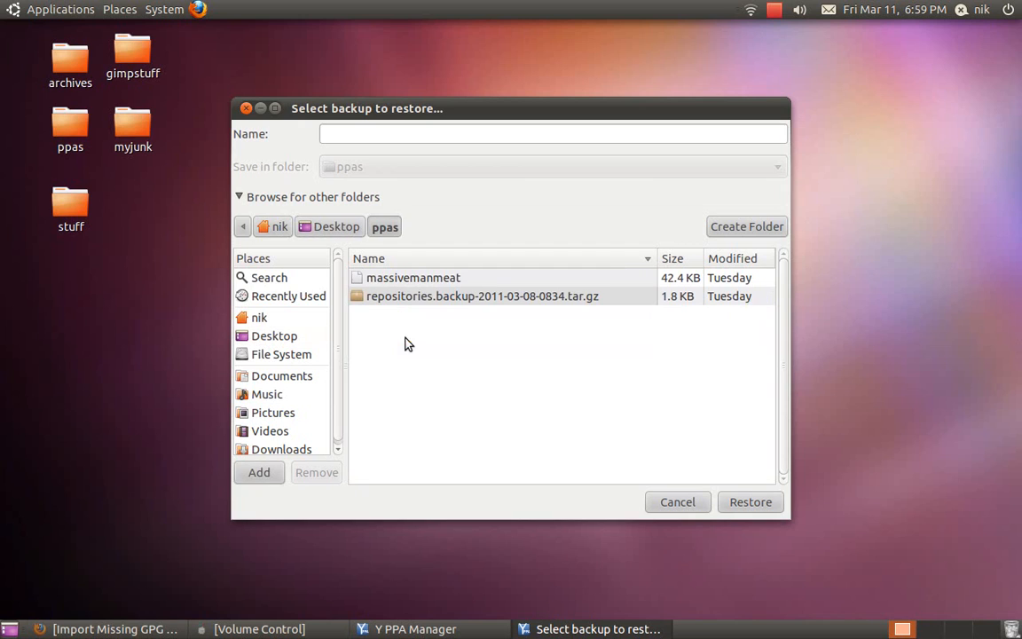
click(388, 302)
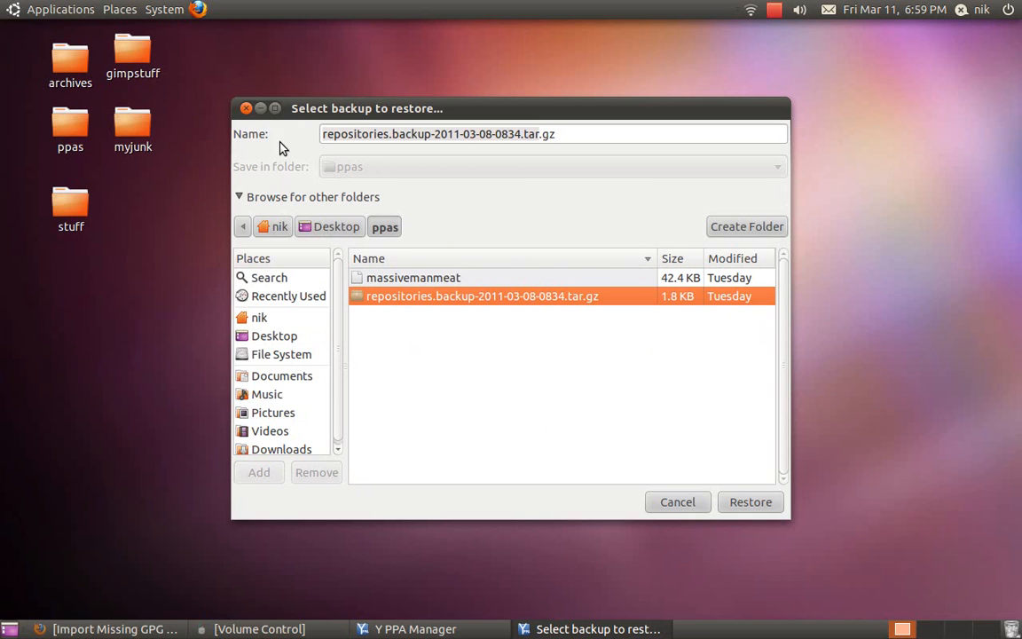
click(246, 108)
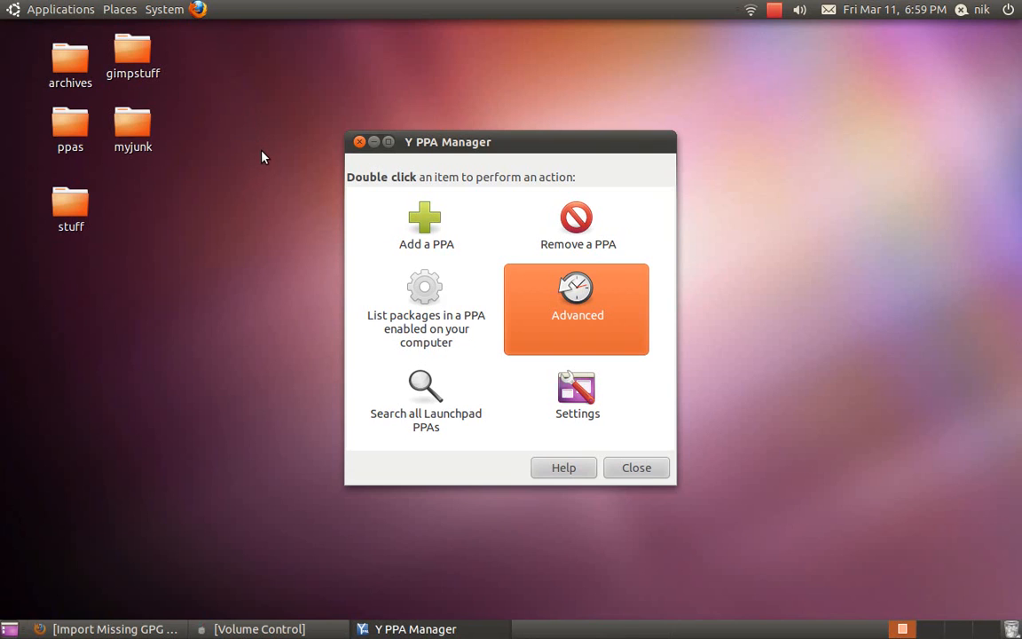
Close Y PPA Manager, launch Update Manager, and dismiss its partial-upgrade warning.
click(360, 142)
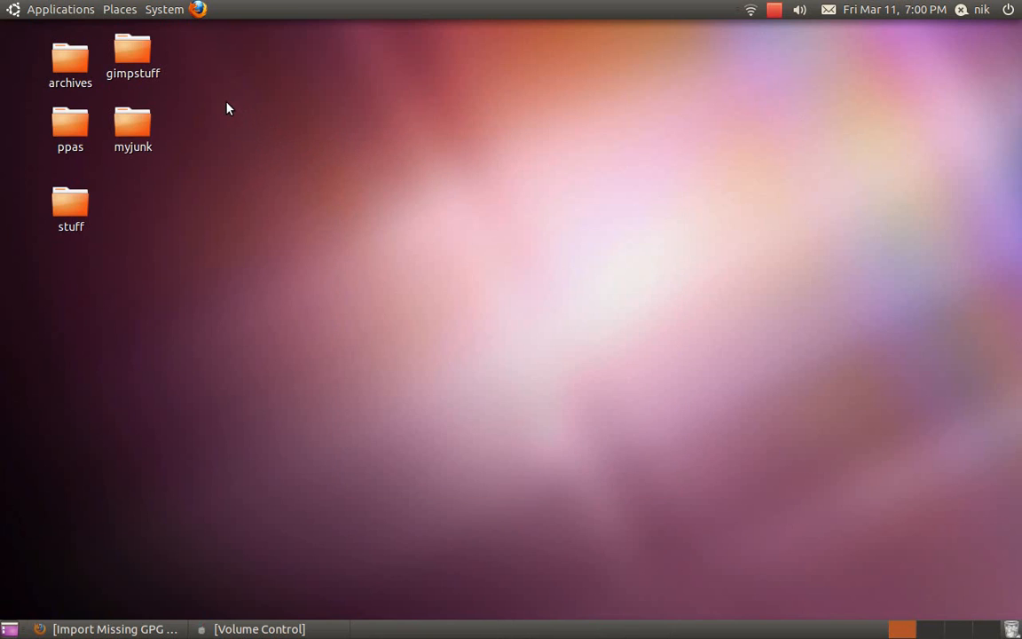
click(169, 9)
mouse_move(180, 41)
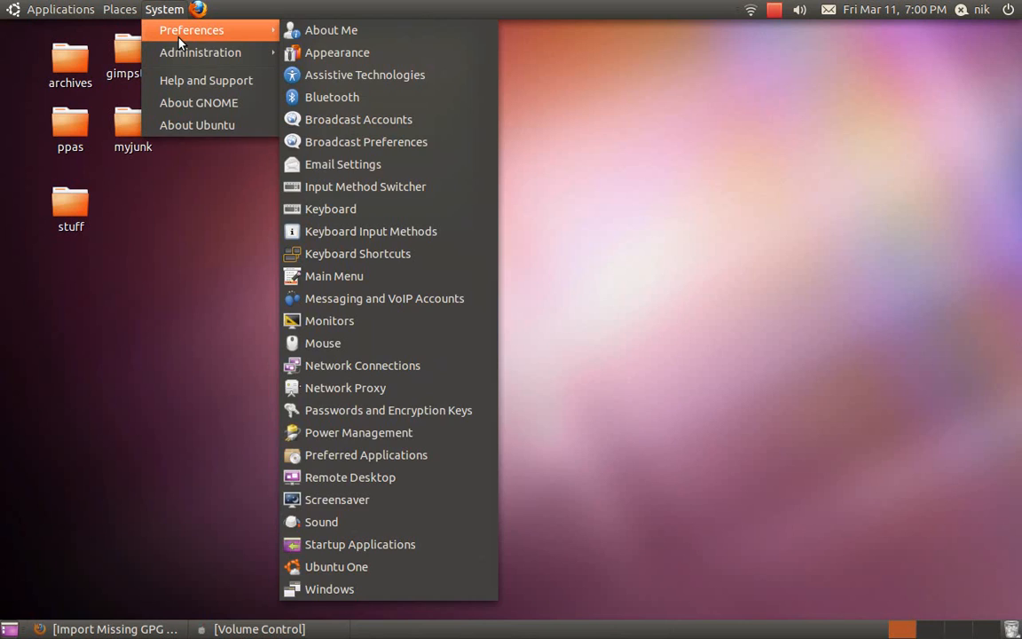
mouse_move(278, 56)
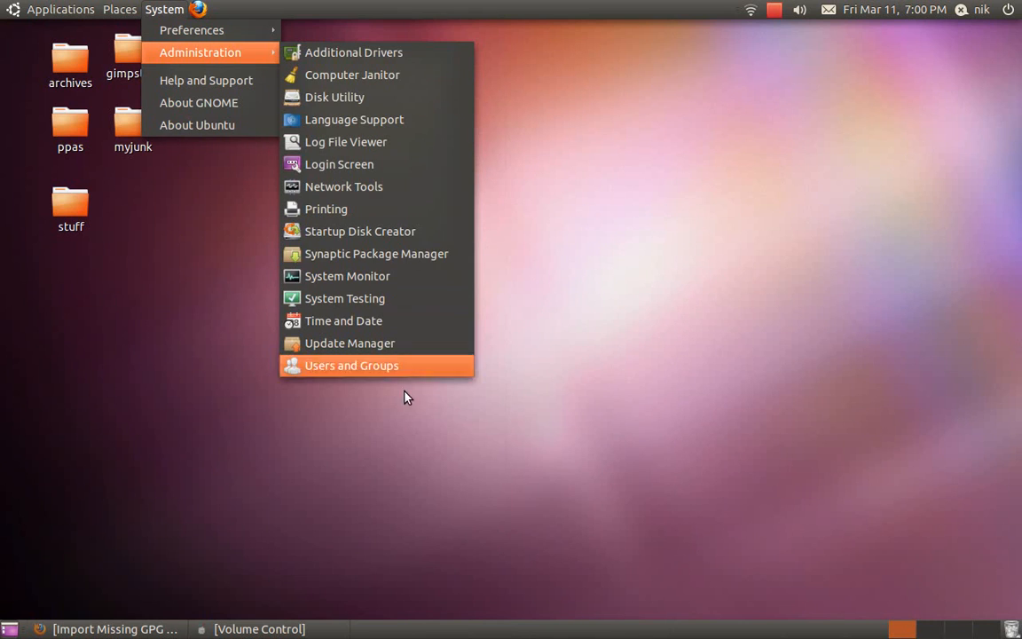
click(396, 352)
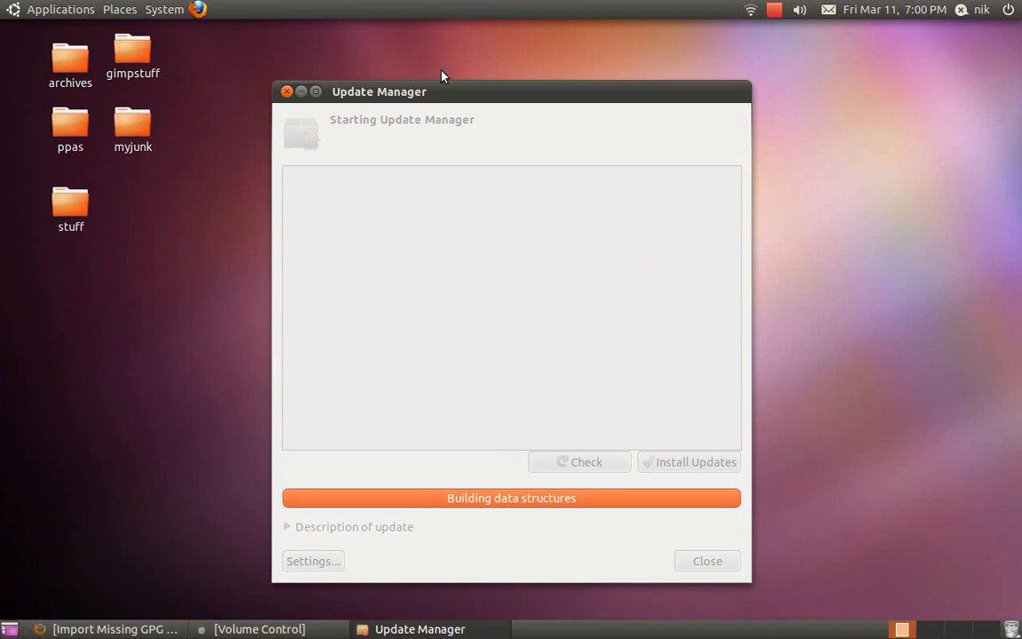
drag(440, 86, 320, 41)
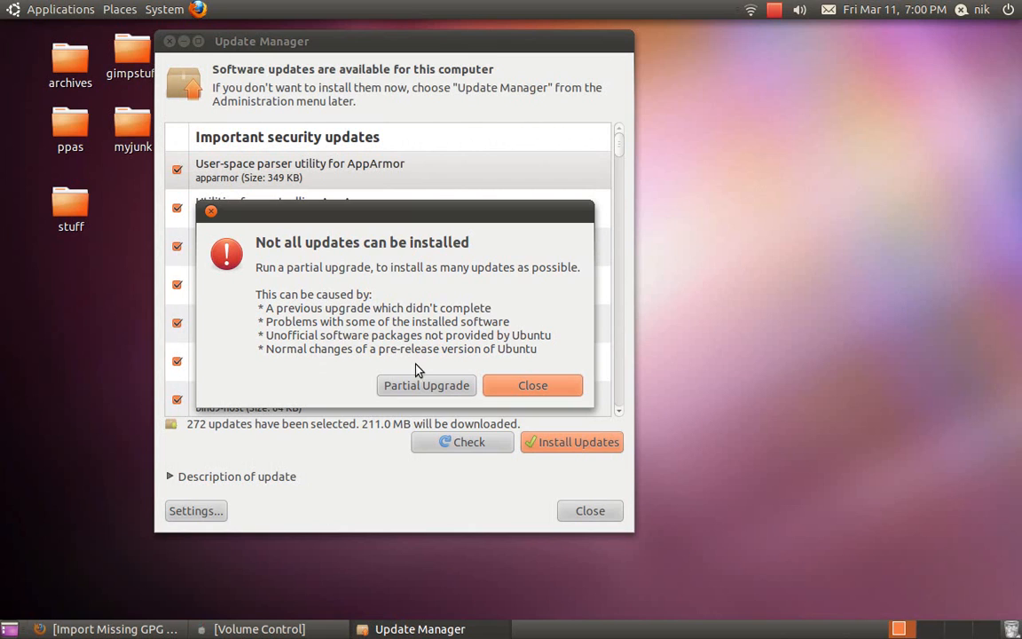
click(532, 386)
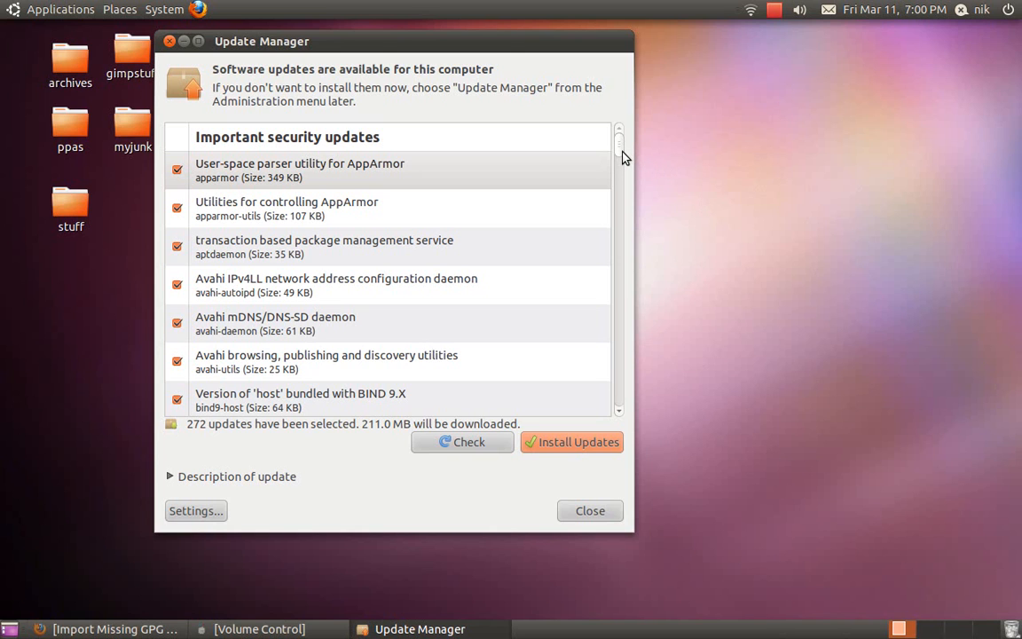
Scroll through Update Manager's list of 272 pending updates.
drag(622, 157, 622, 233)
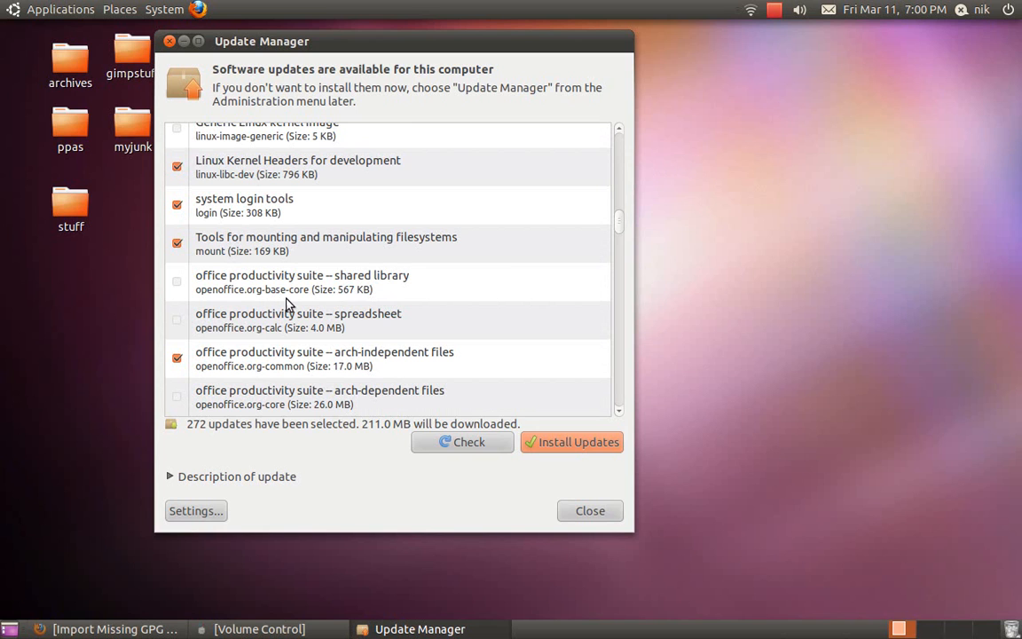
scroll(288, 304, down, 5)
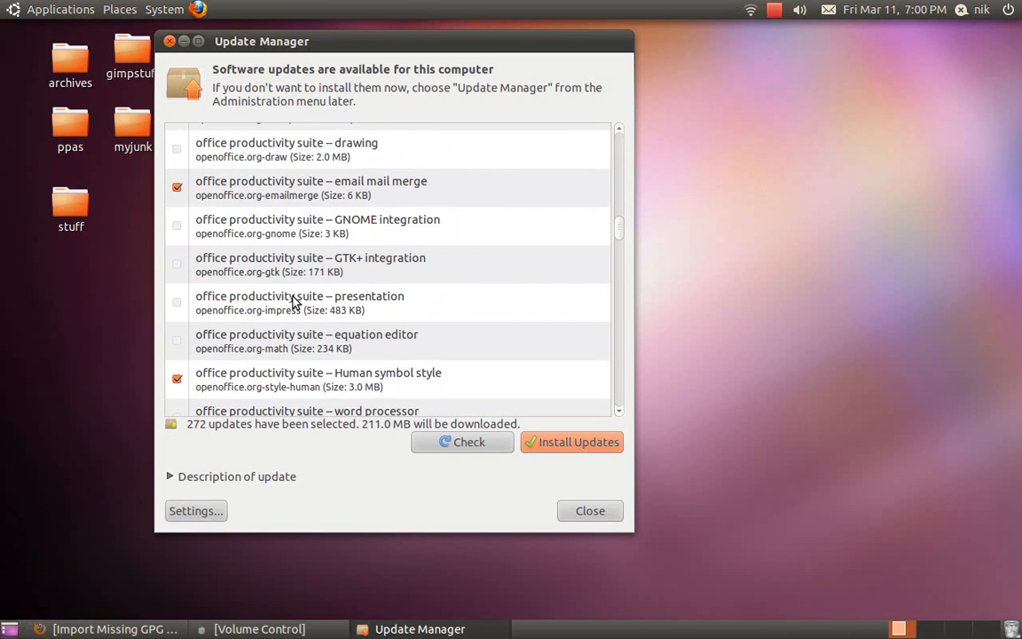
scroll(295, 302, down, 6)
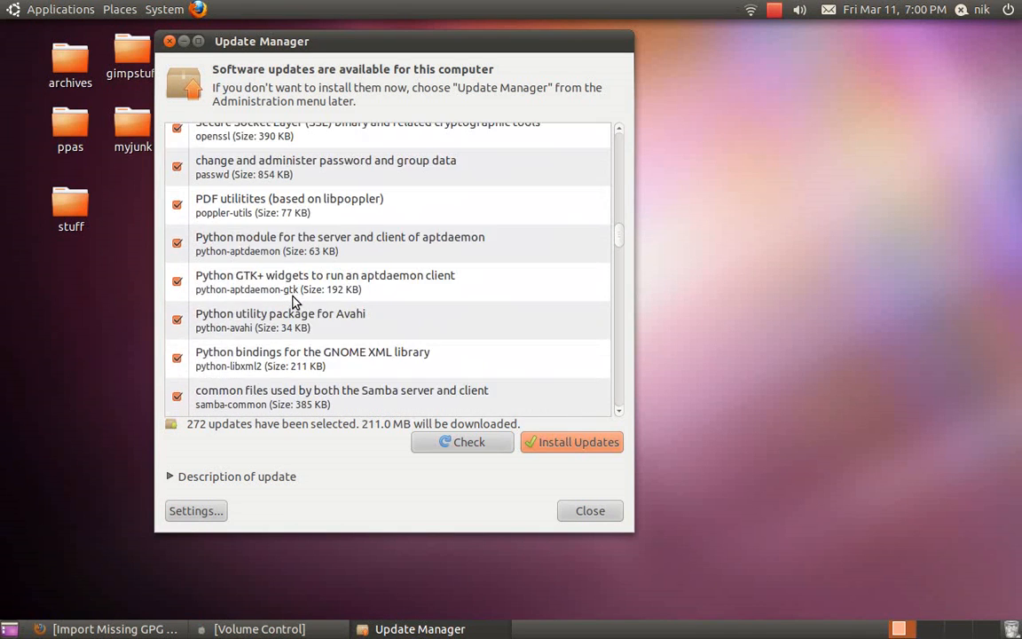
scroll(302, 319, down, 1)
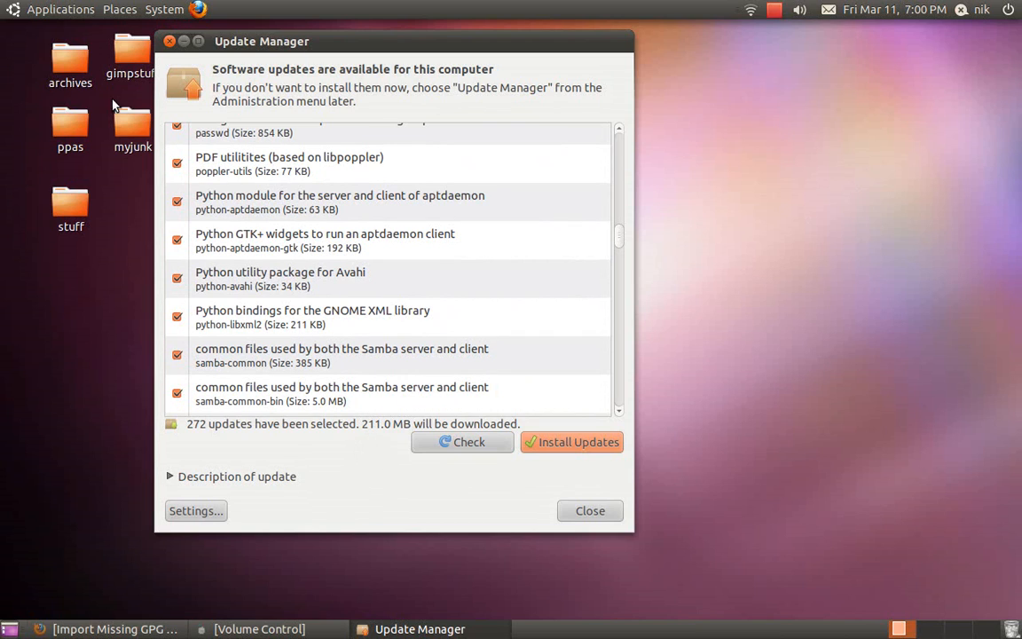
Line the archives desktop icon up with gimpstuff and close Update Manager without installing.
mouse_move(75, 79)
mouse_down()
mouse_move(65, 59)
mouse_move(69, 74)
mouse_up()
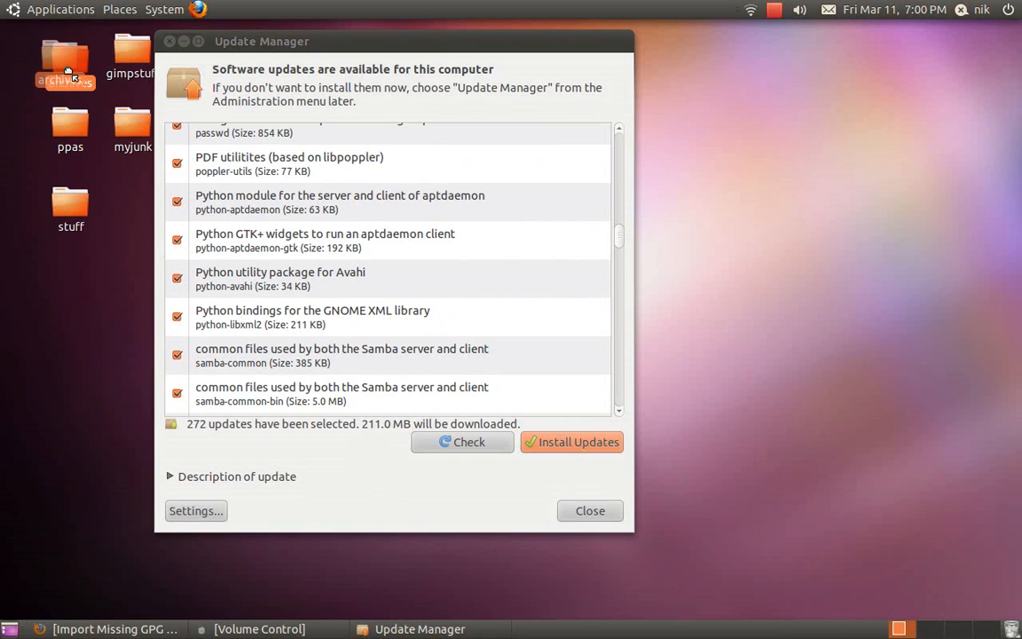
click(100, 95)
drag(70, 63, 68, 53)
click(90, 87)
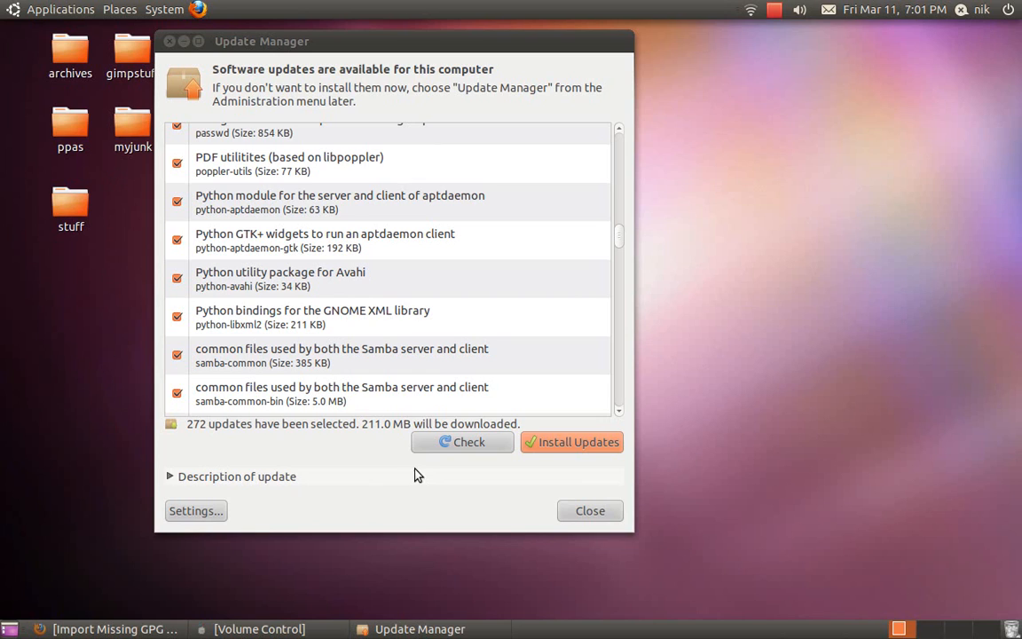
click(591, 511)
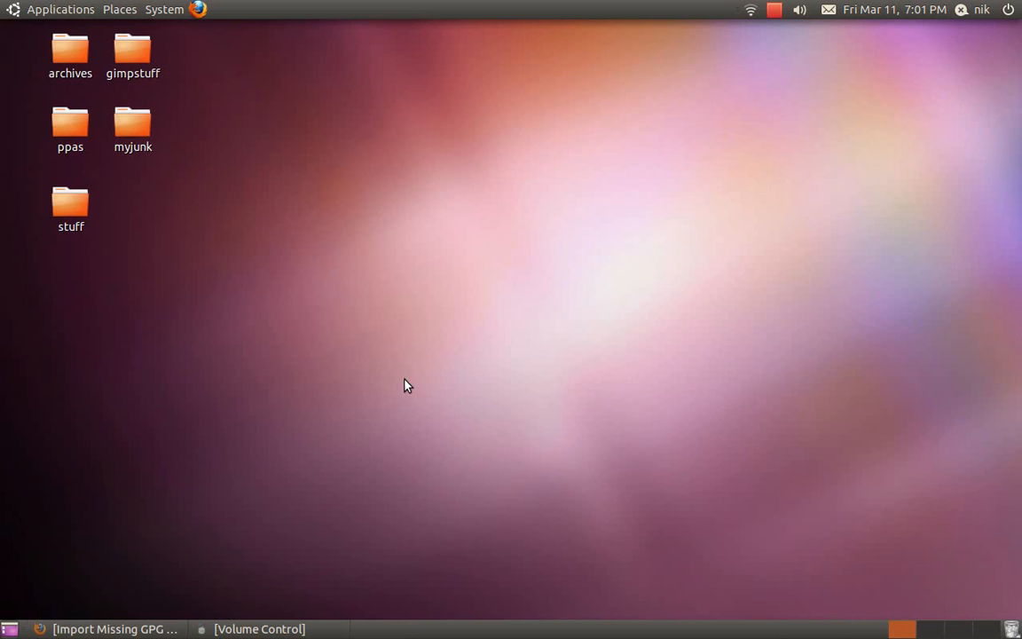
click(151, 8)
mouse_move(169, 53)
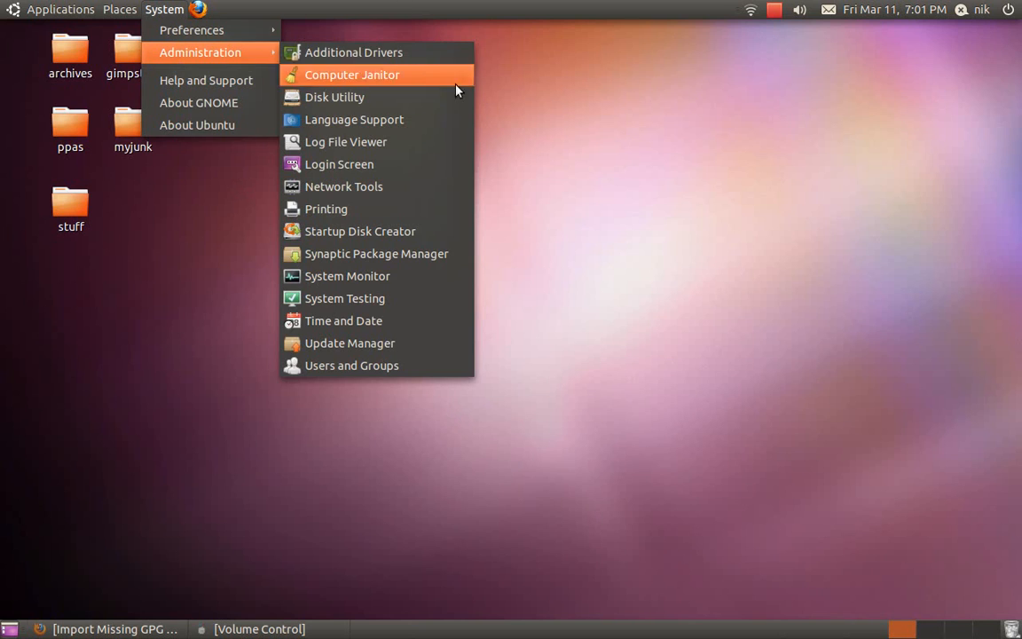
click(439, 254)
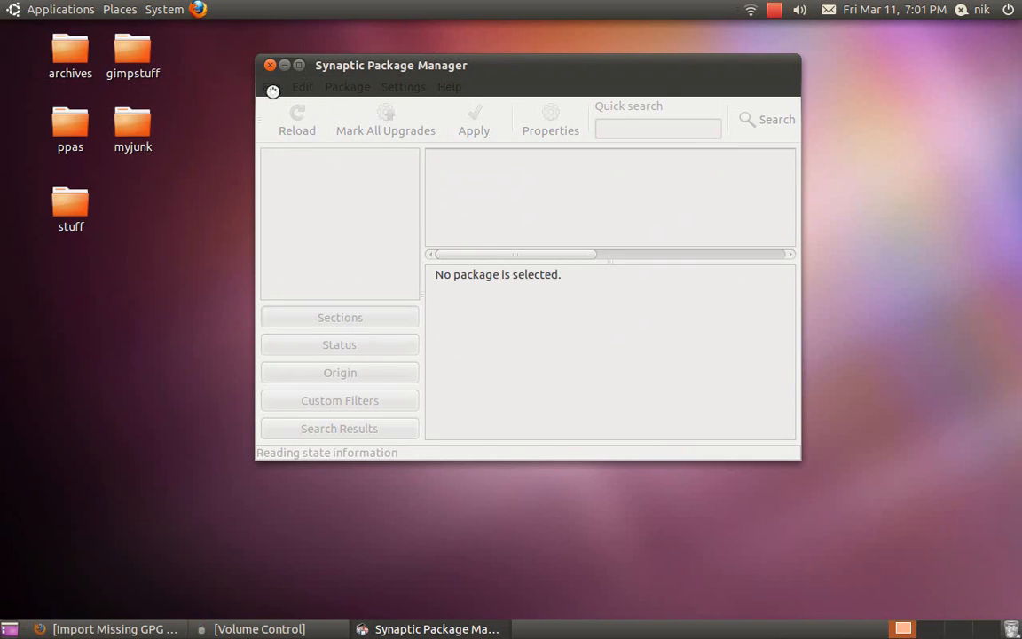
drag(363, 78, 431, 86)
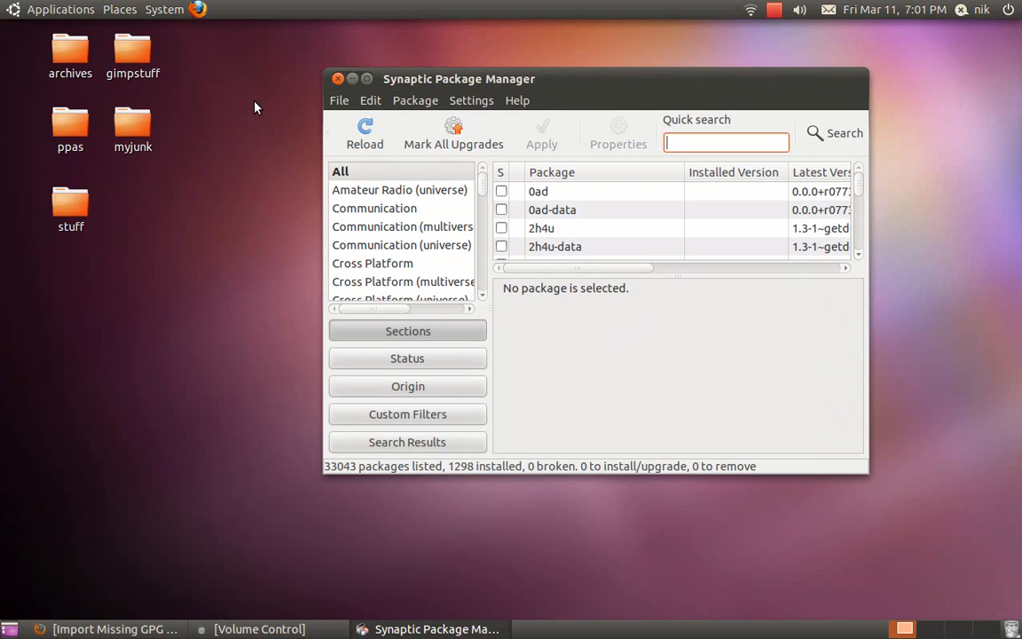
click(337, 101)
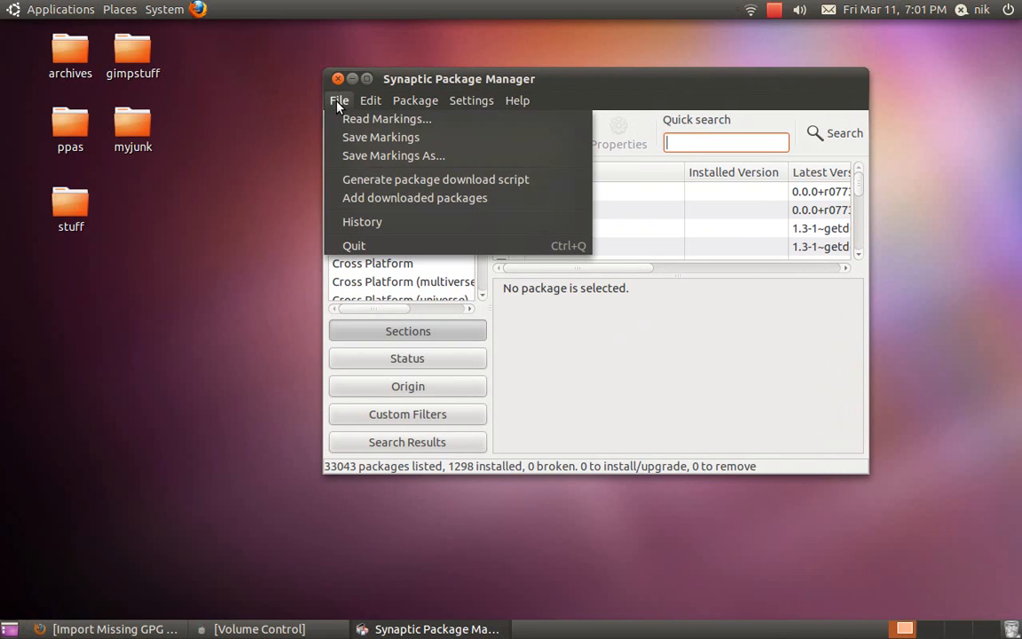
click(388, 198)
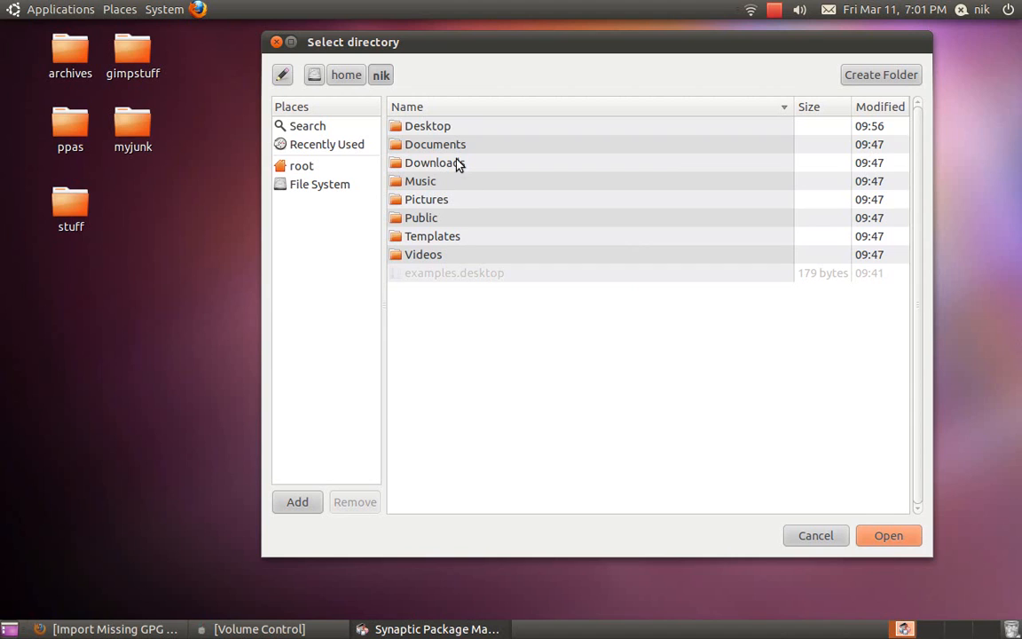
click(437, 130)
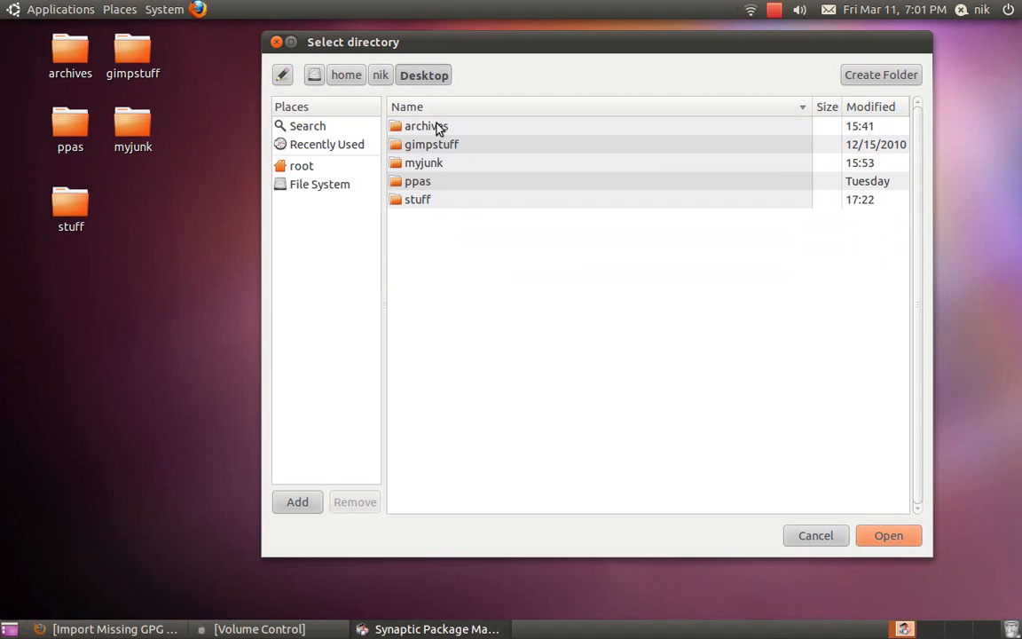
click(439, 128)
click(887, 537)
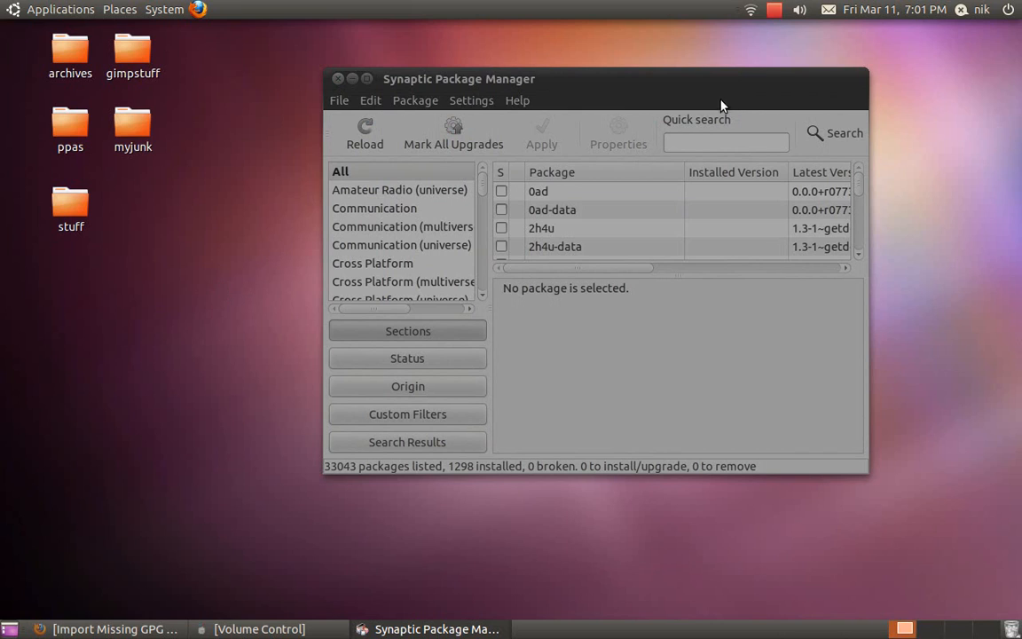
click(775, 10)
click(784, 32)
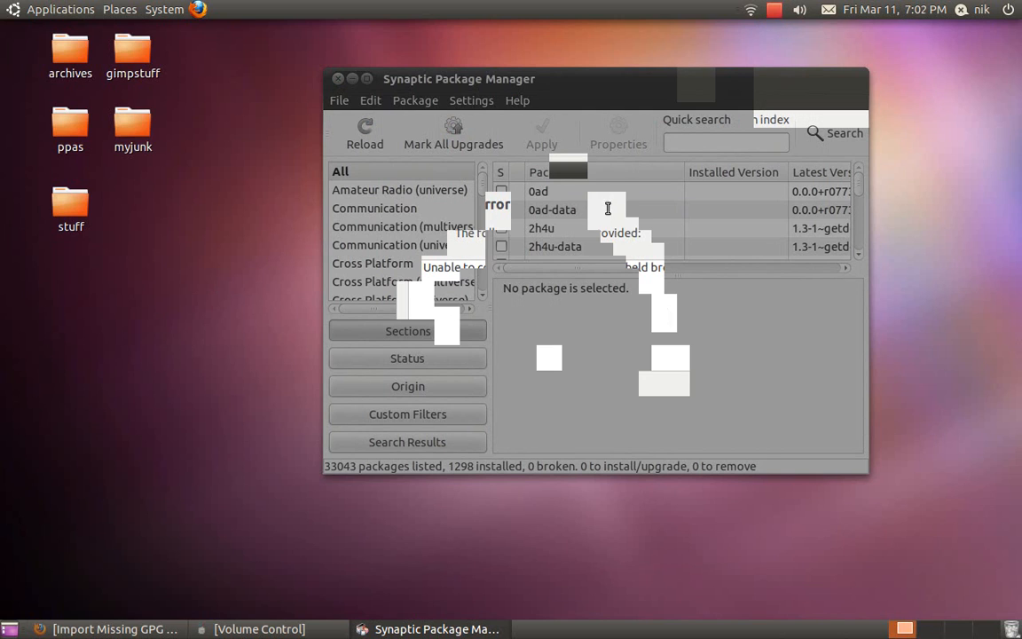
mouse_move(592, 179)
mouse_down()
mouse_move(533, 183)
mouse_move(606, 190)
mouse_up()
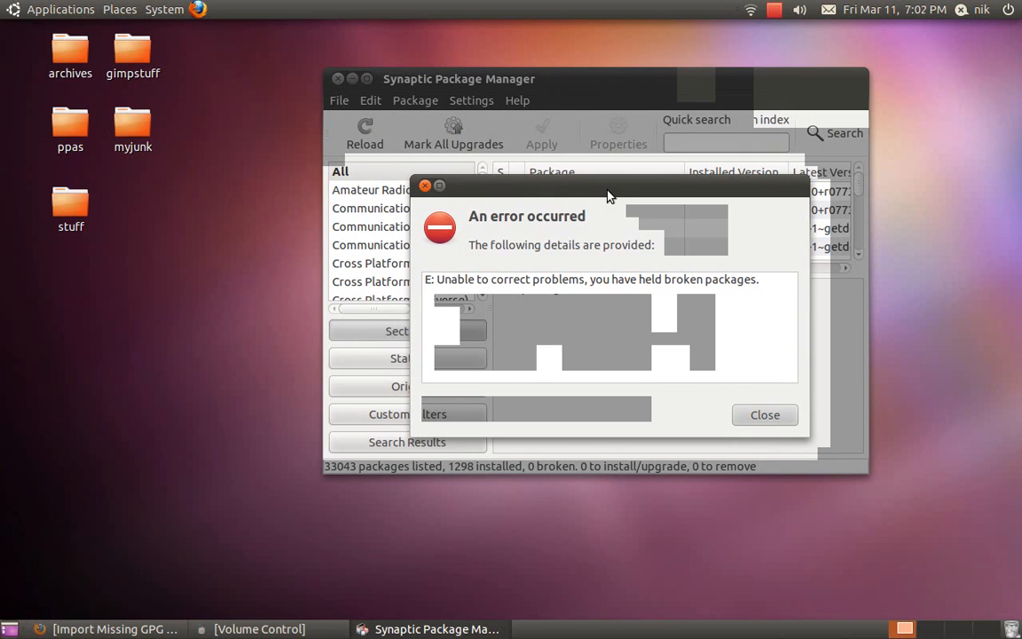
click(767, 417)
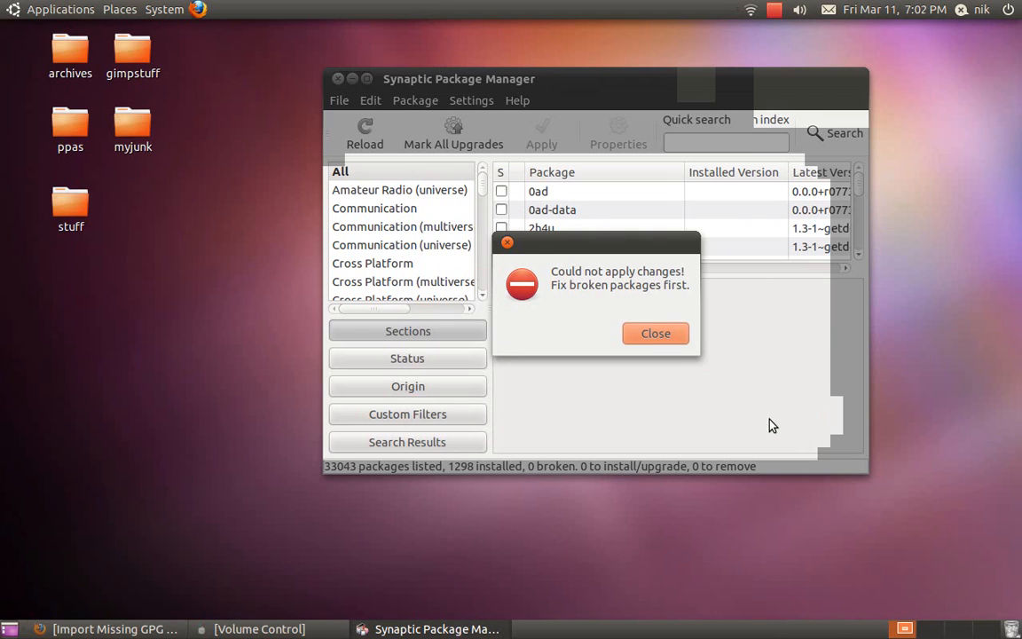
click(655, 334)
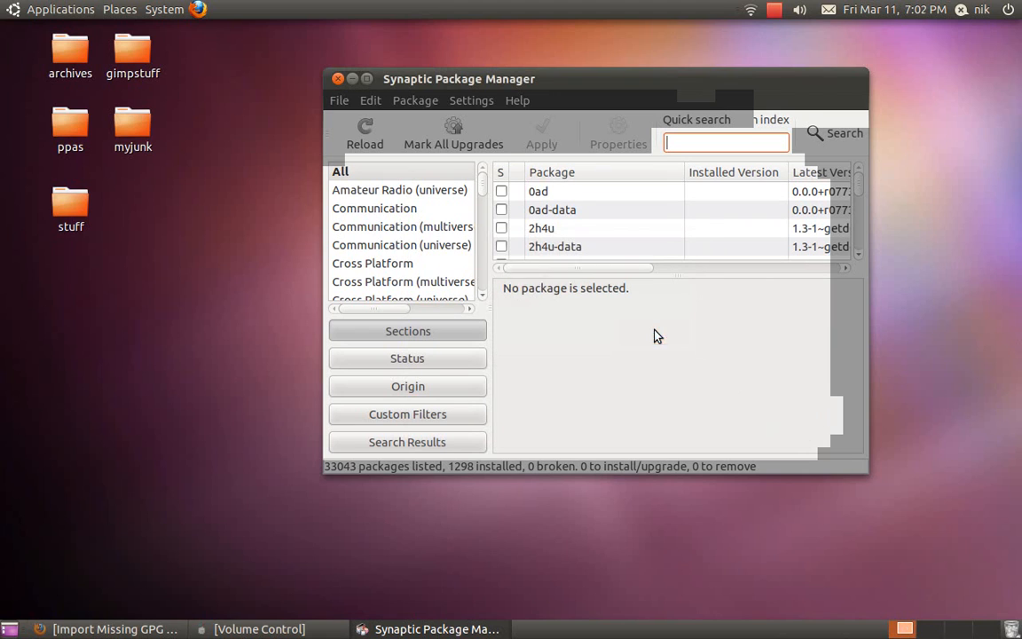
click(337, 80)
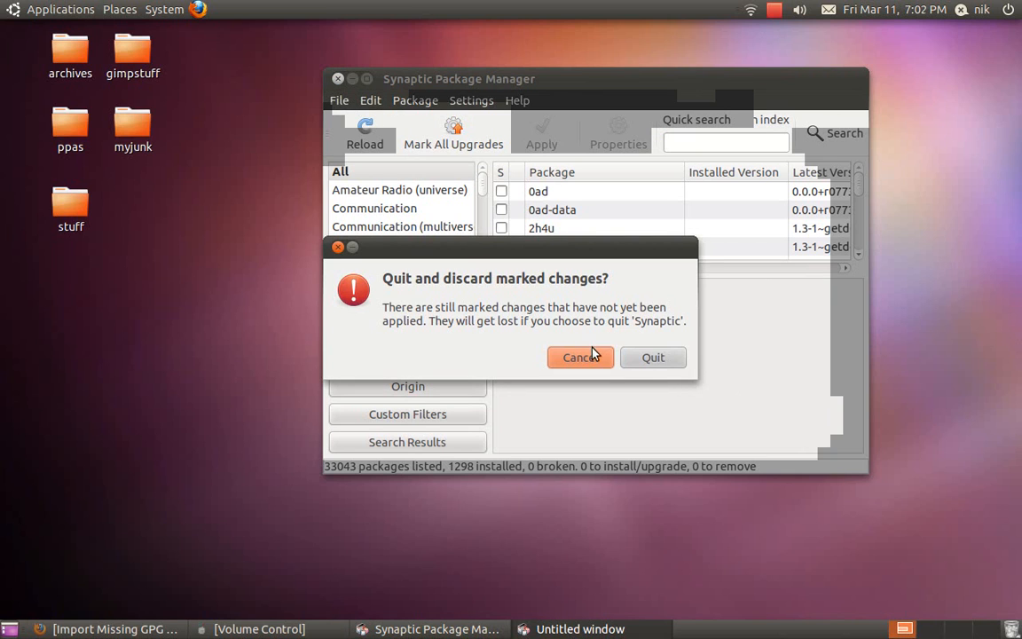
click(647, 360)
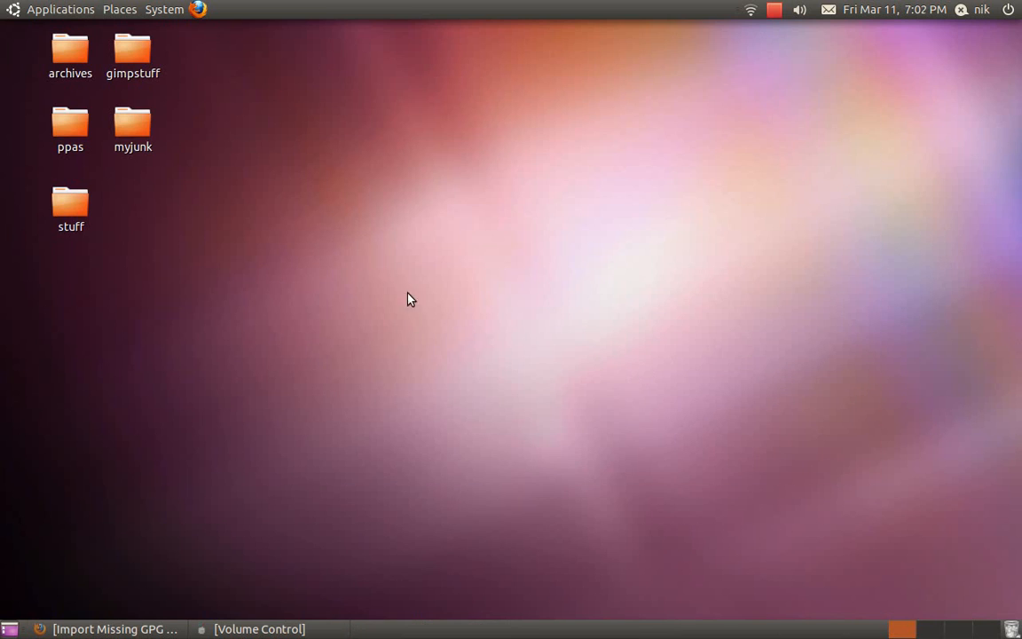
click(167, 9)
mouse_move(182, 51)
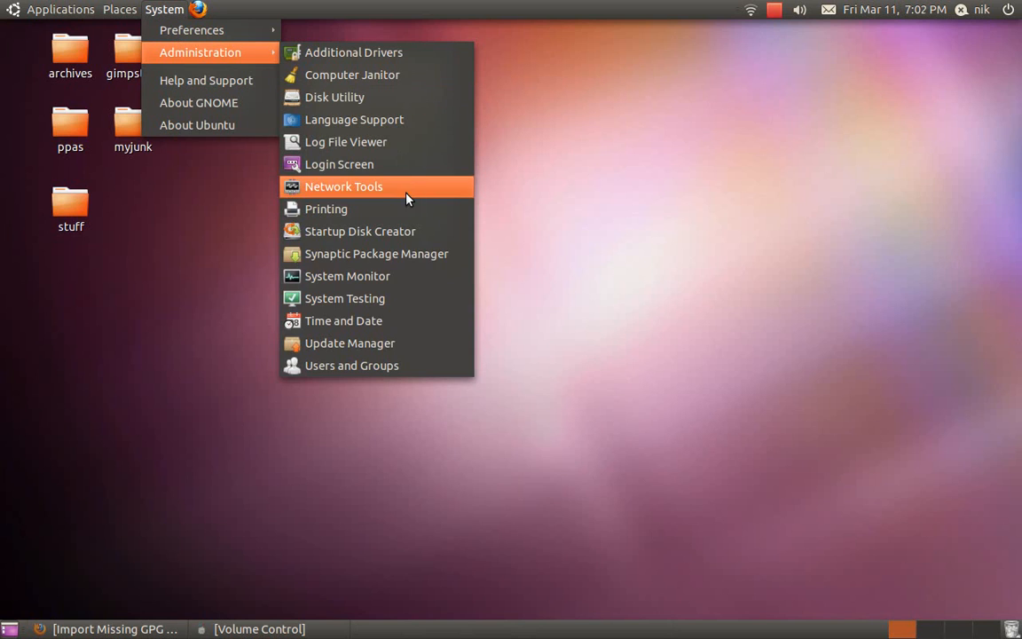
click(393, 341)
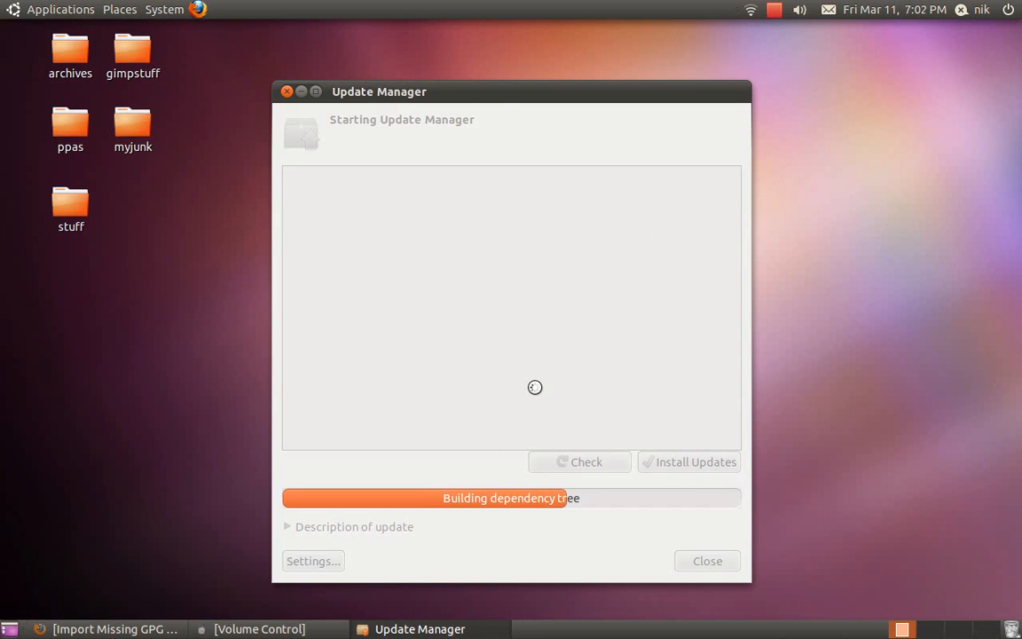
drag(473, 98, 456, 38)
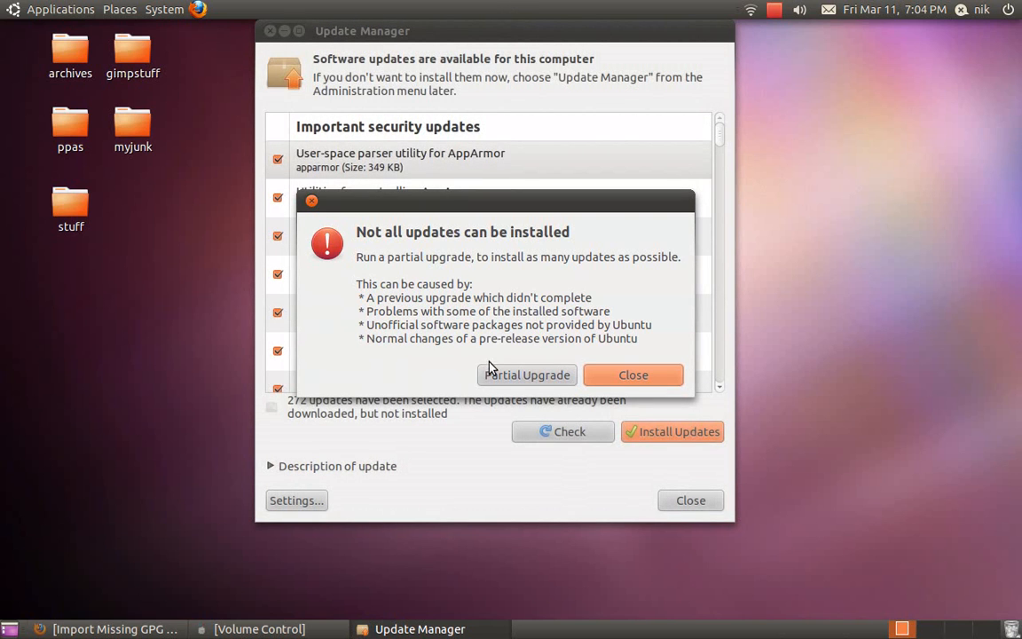
click(610, 380)
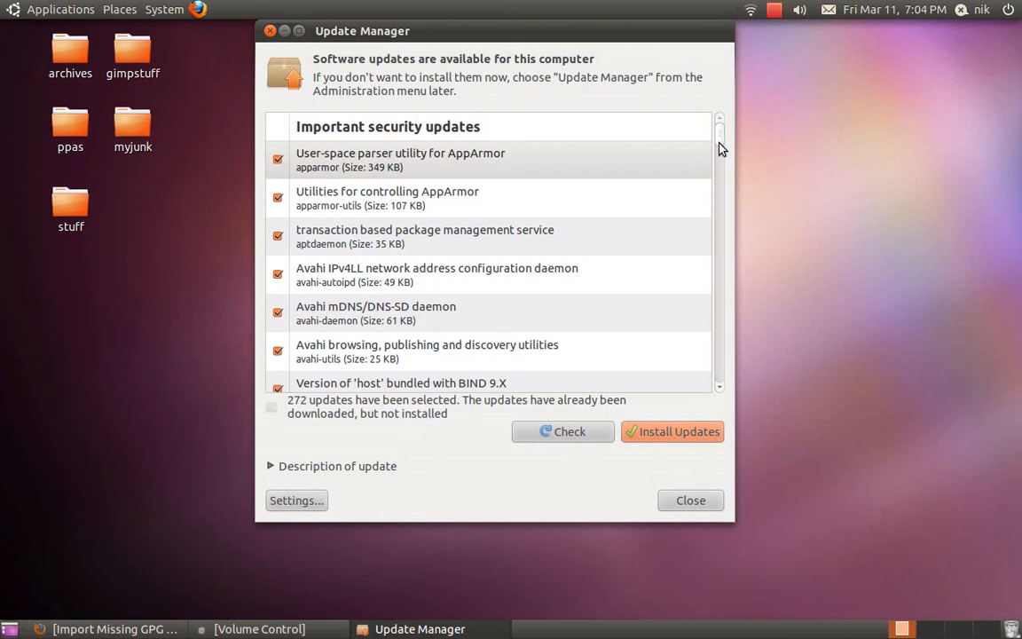
drag(720, 149, 701, 338)
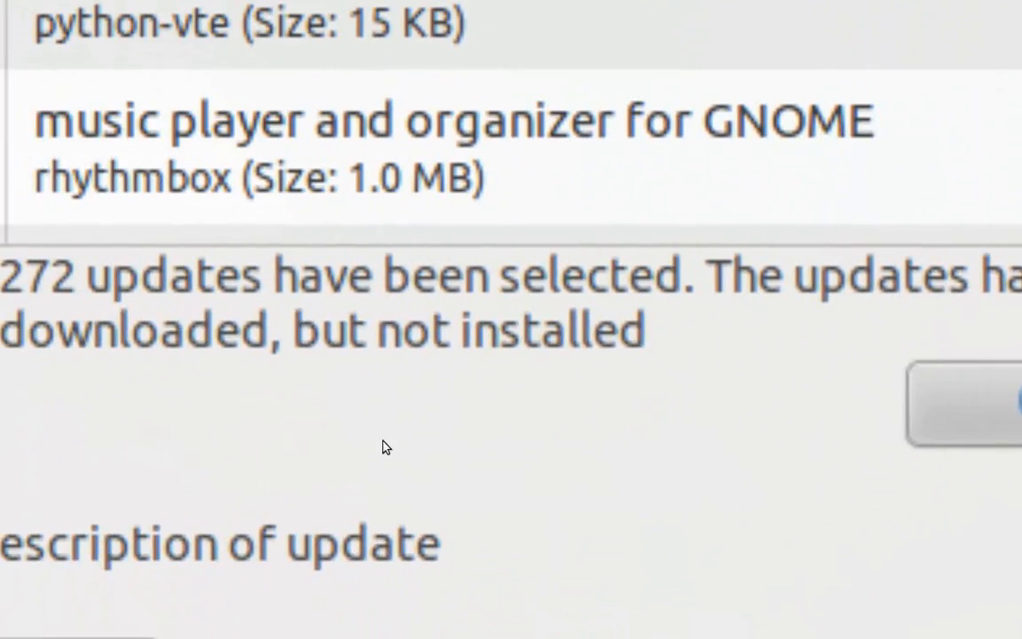
scroll(446, 302, down, 5)
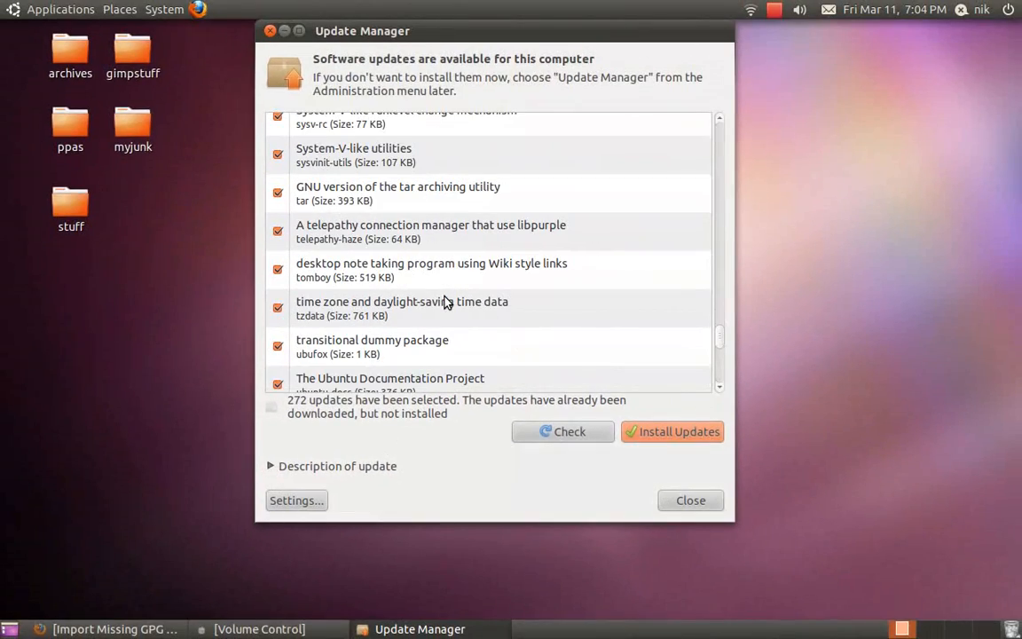
scroll(446, 303, down, 10)
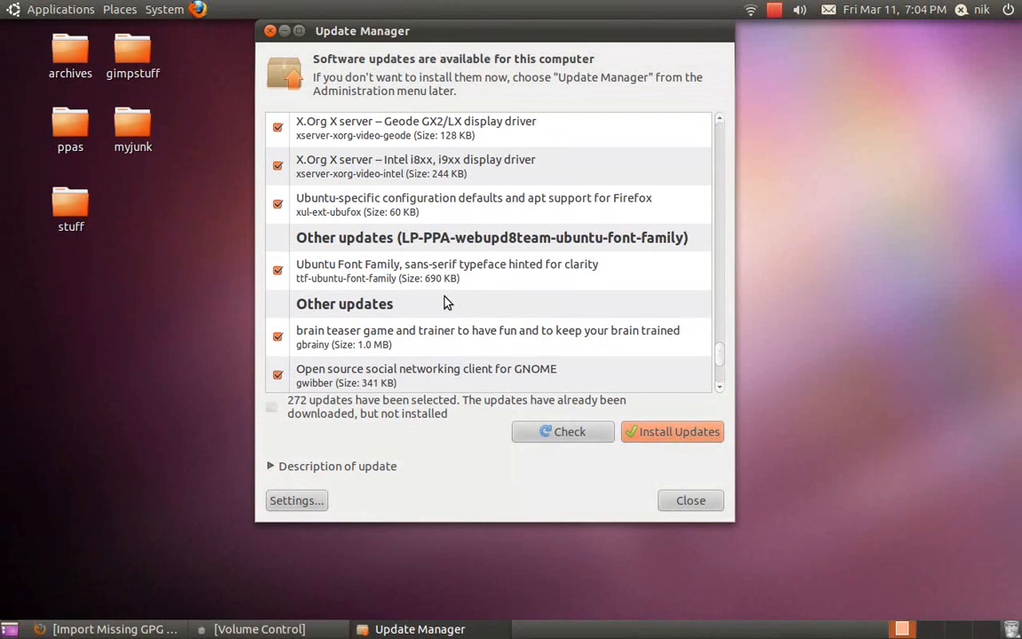
scroll(447, 302, down, 10)
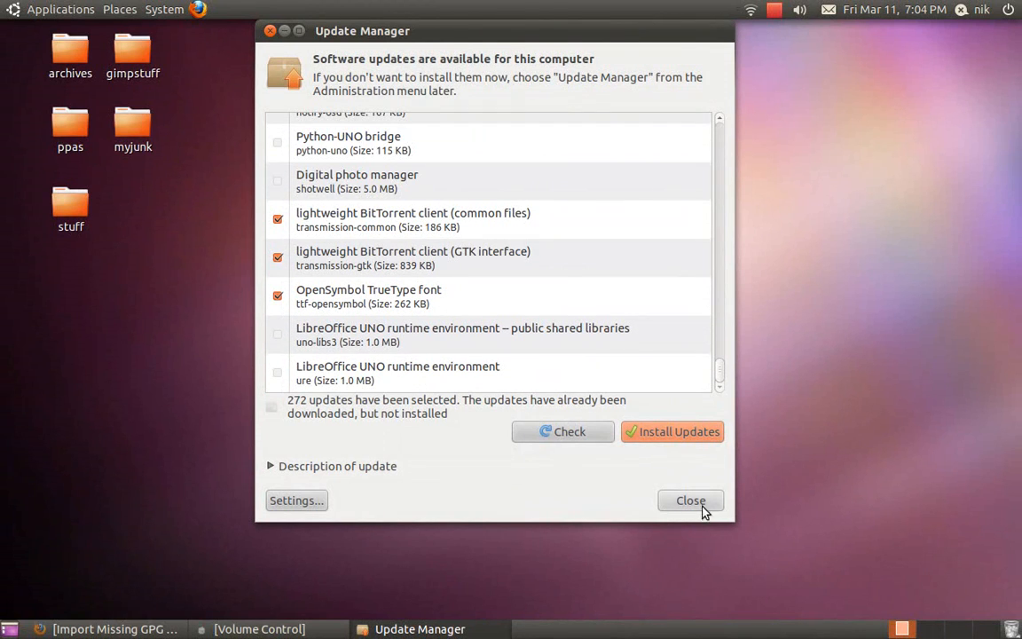
click(691, 501)
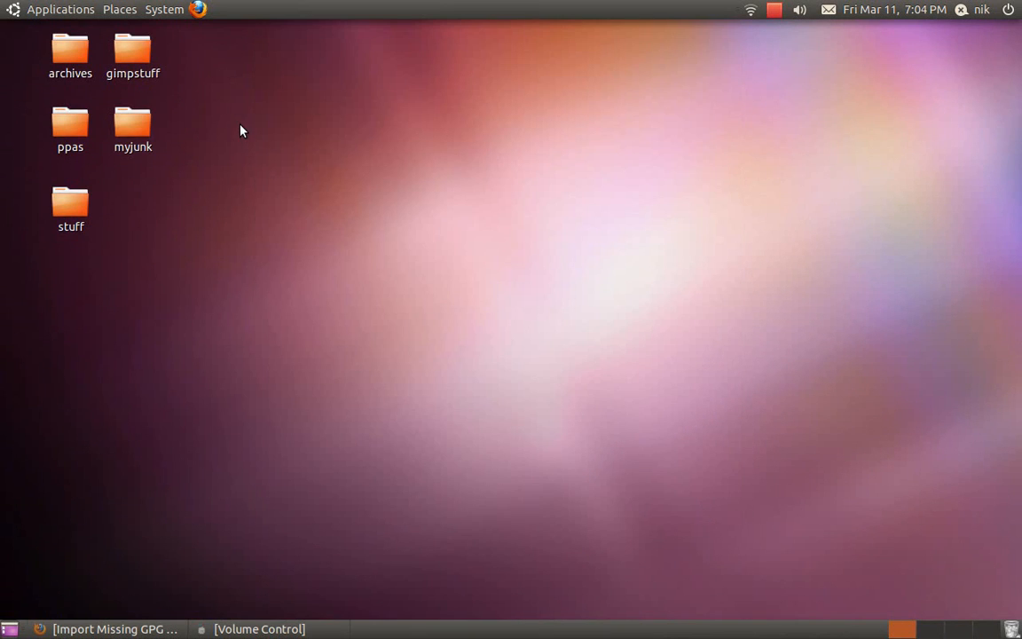
Launch Synaptic Package Manager from the System Administration menu.
click(174, 9)
mouse_move(177, 53)
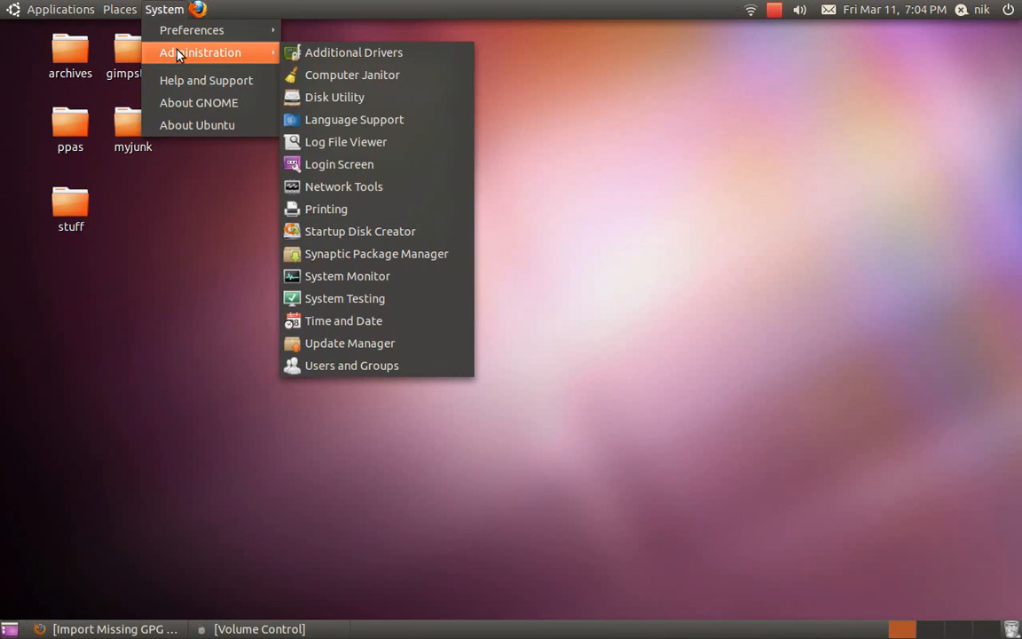
click(406, 255)
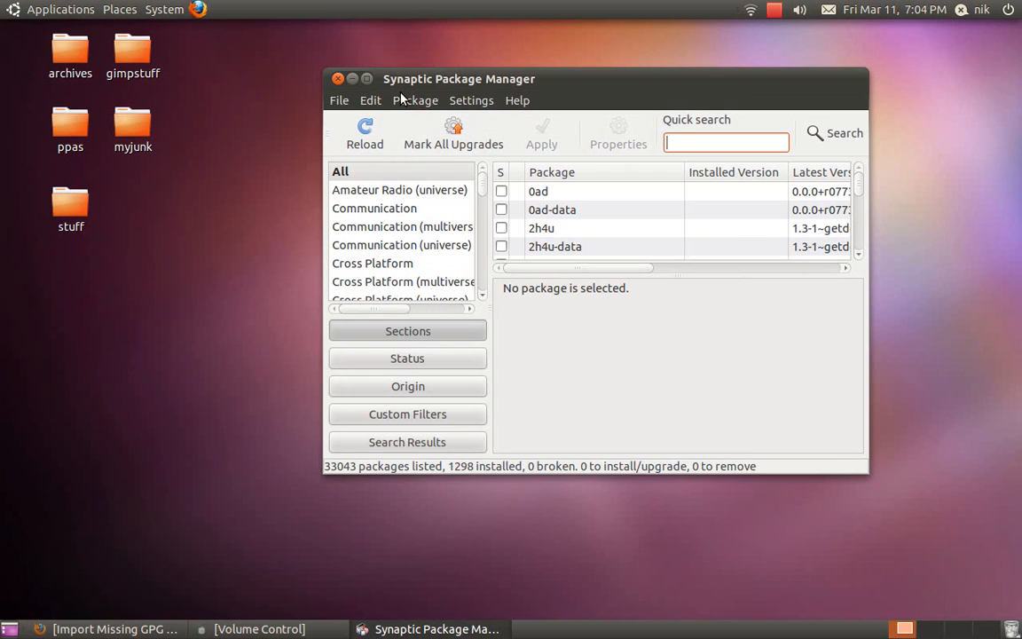
Read the massivemanmeat markings file from Desktop/ppas, marking 837 packages to install or upgrade.
click(339, 102)
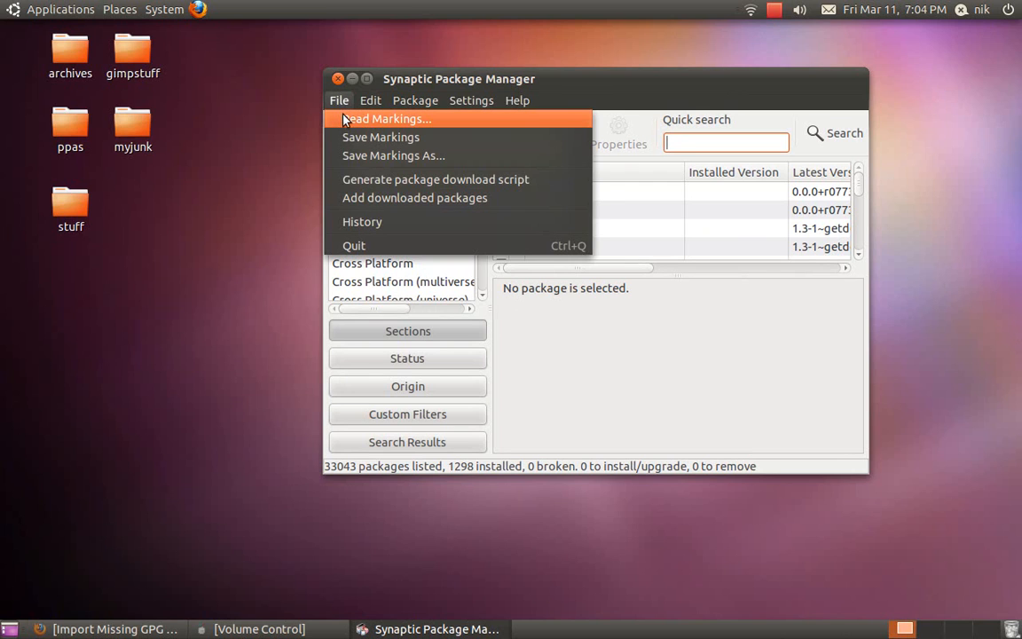
click(344, 118)
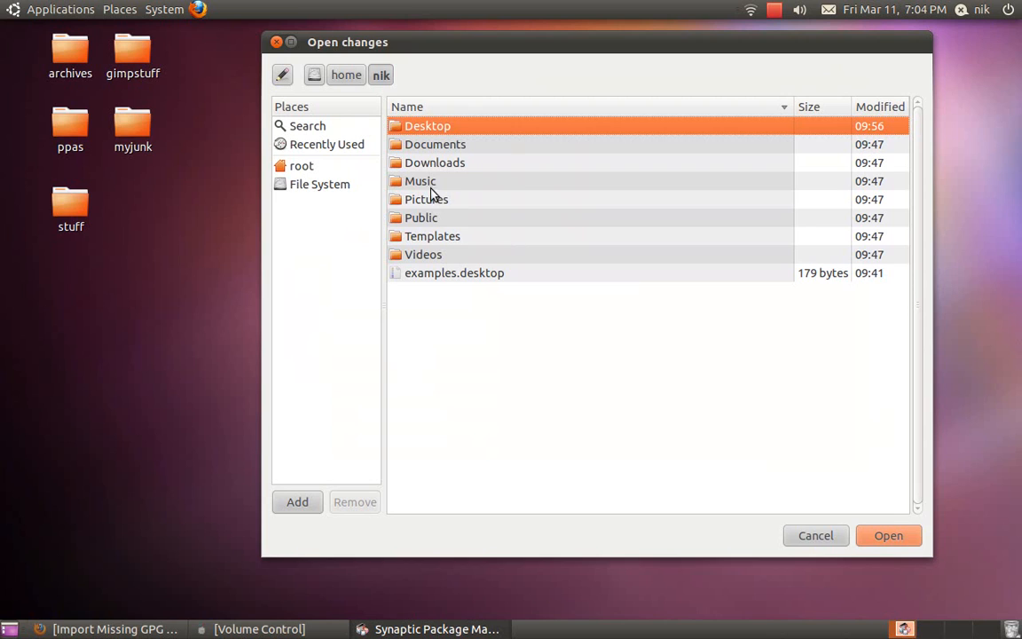
double_click(436, 128)
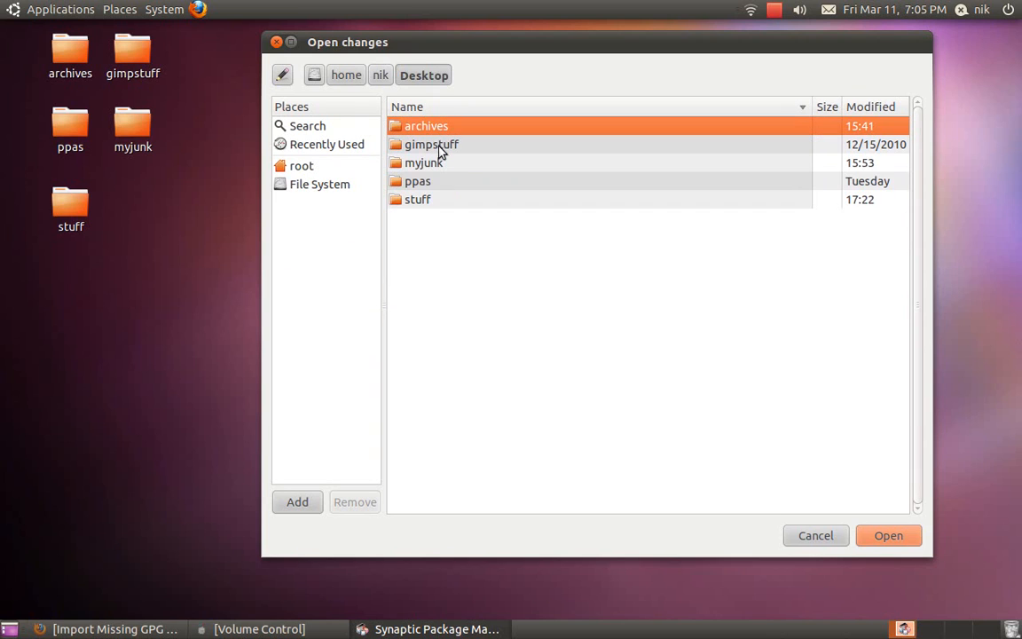
double_click(444, 182)
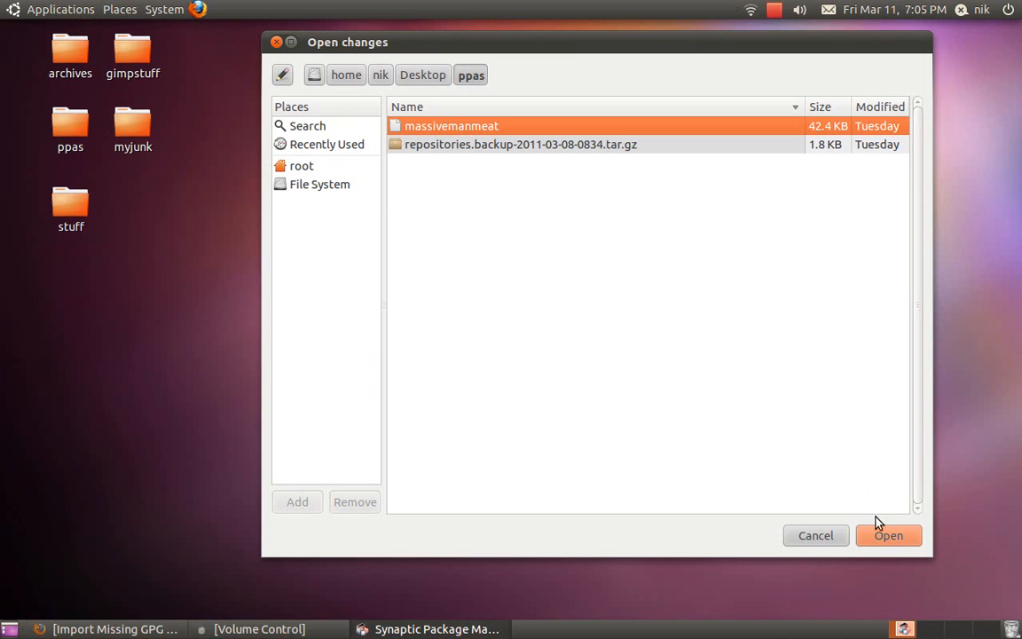
click(884, 538)
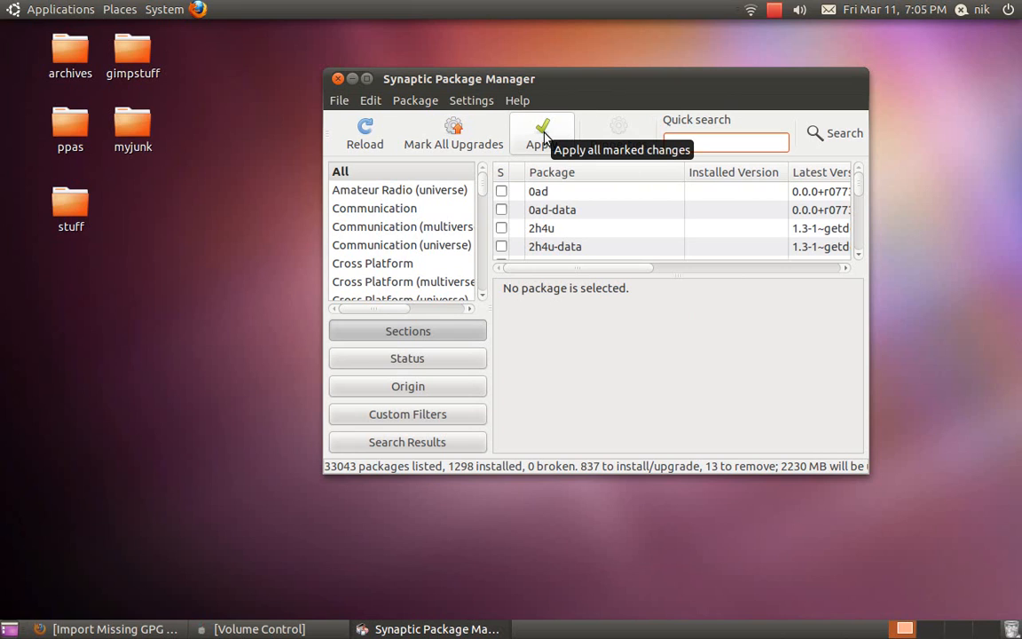
Open the change summary and expand the 13 packages to be removed, including openoffice.org.
click(545, 140)
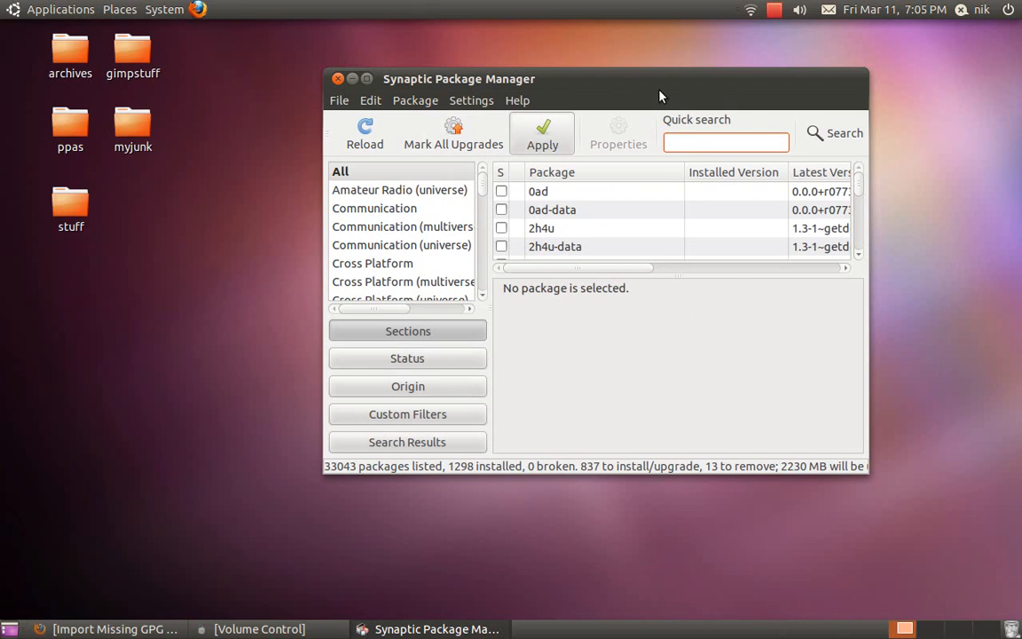
drag(659, 94, 609, 80)
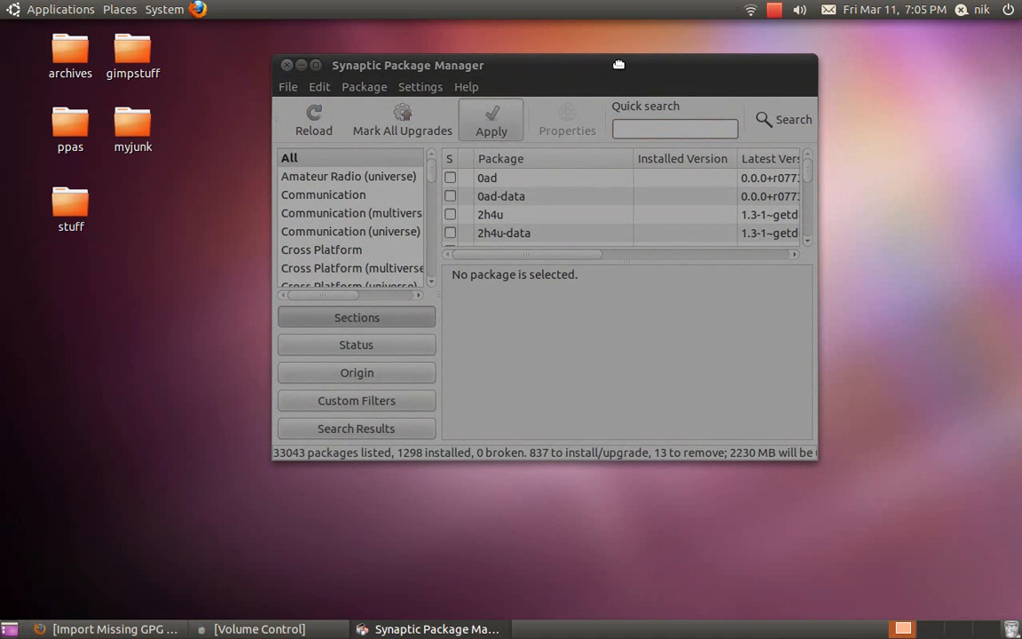
drag(619, 64, 636, 118)
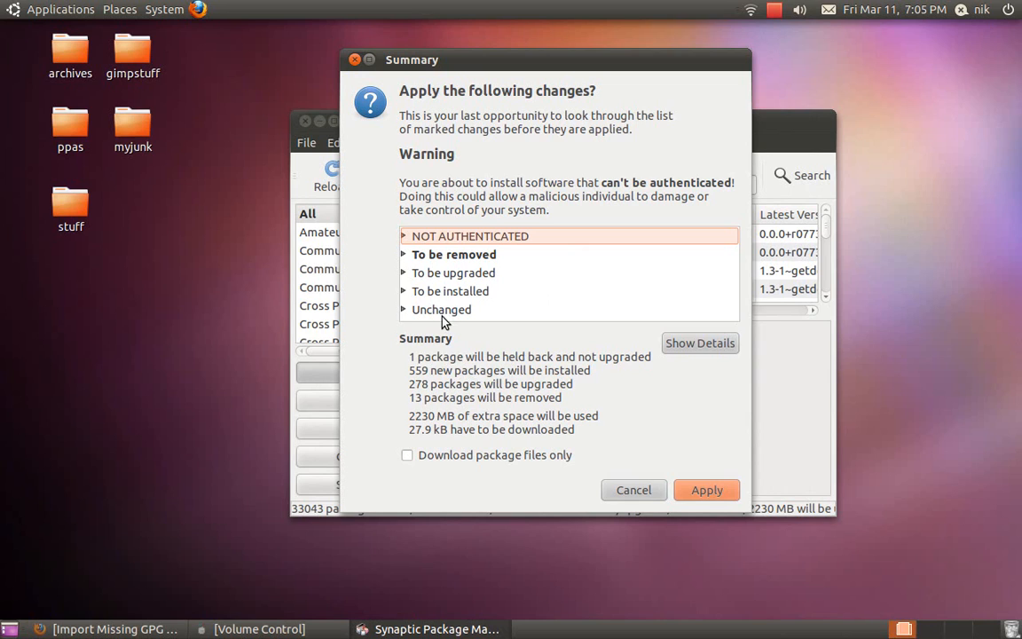
click(403, 253)
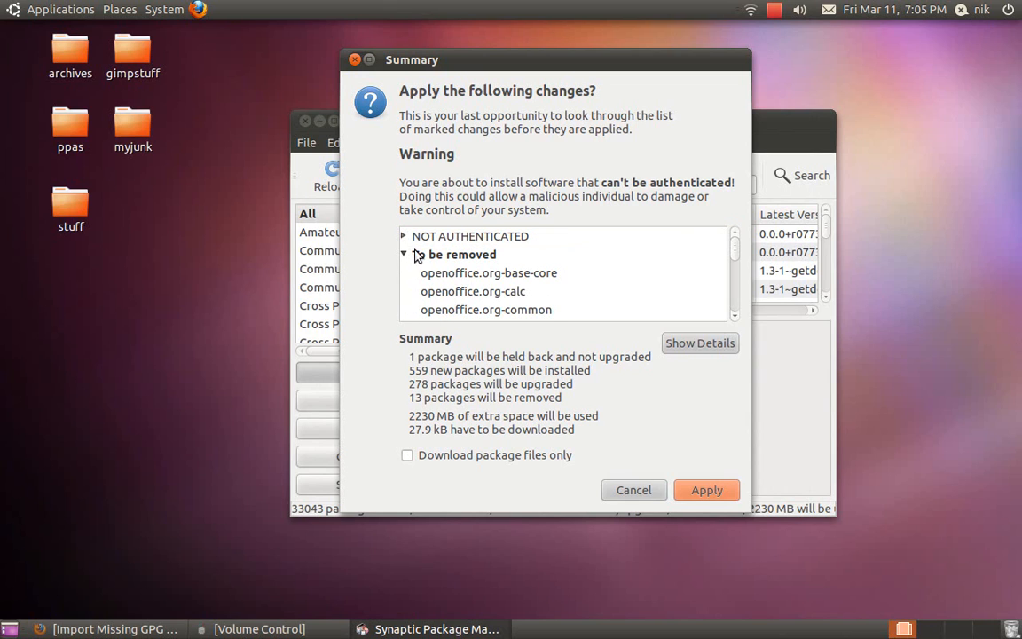
scroll(448, 259, down, 5)
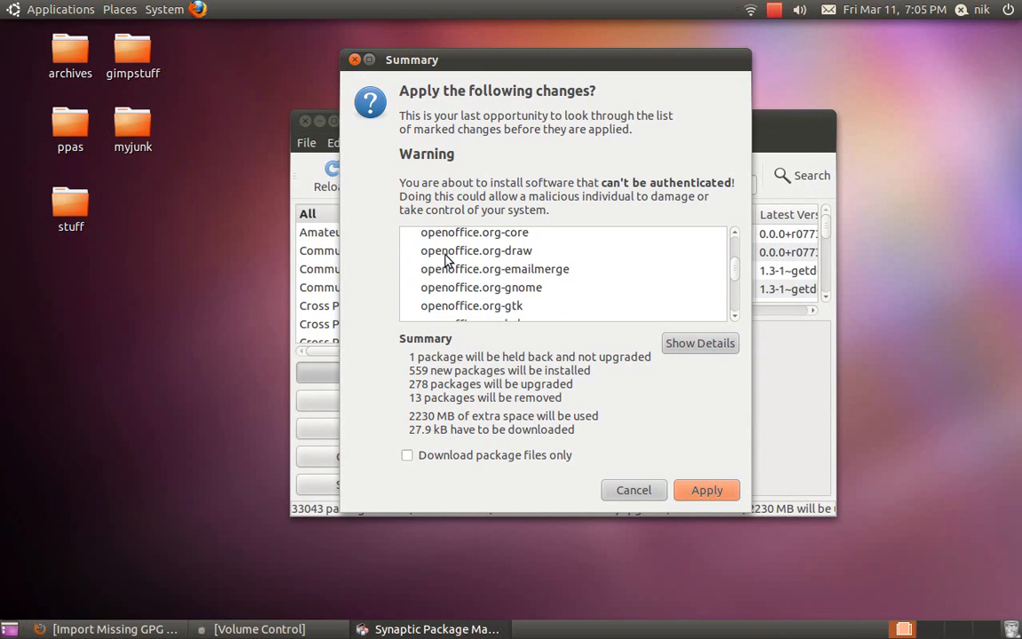
scroll(448, 259, down, 5)
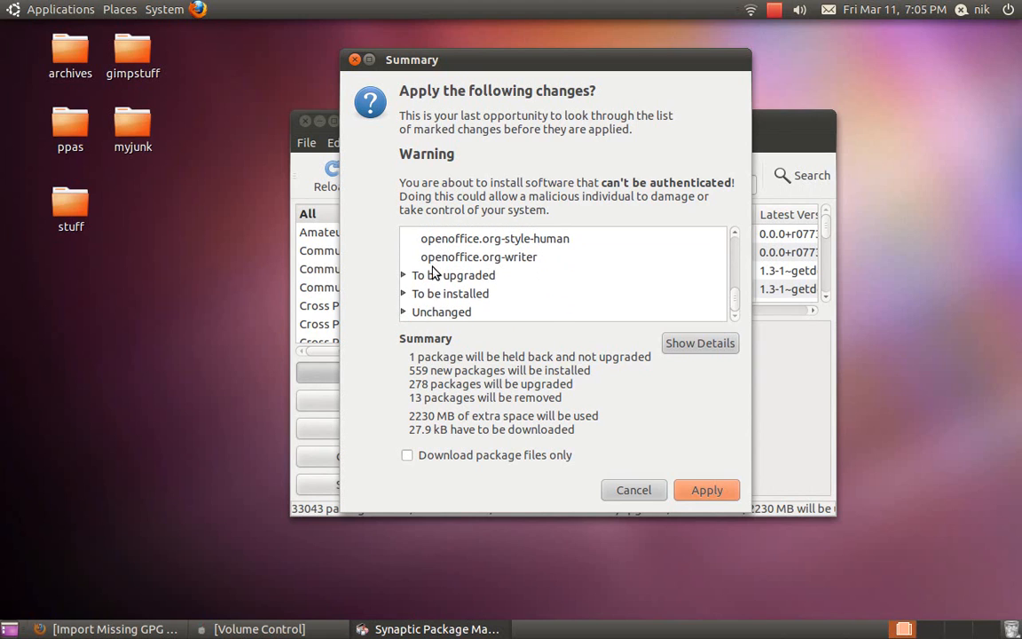
Expand the 278 packages to be upgraded and confirm applying the changes.
click(405, 275)
scroll(453, 274, down, 5)
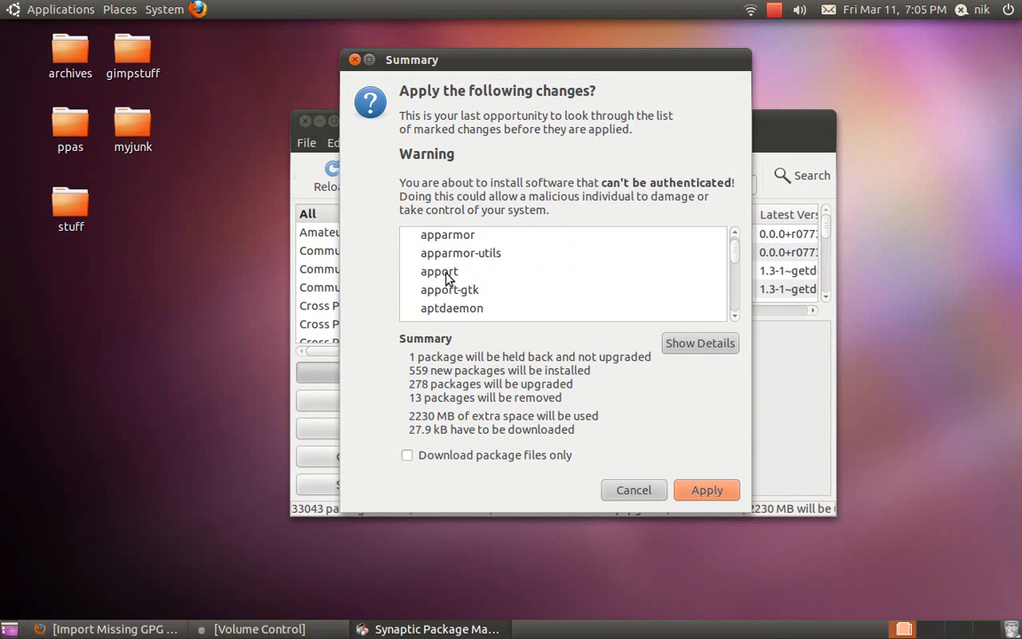
scroll(448, 280, down, 6)
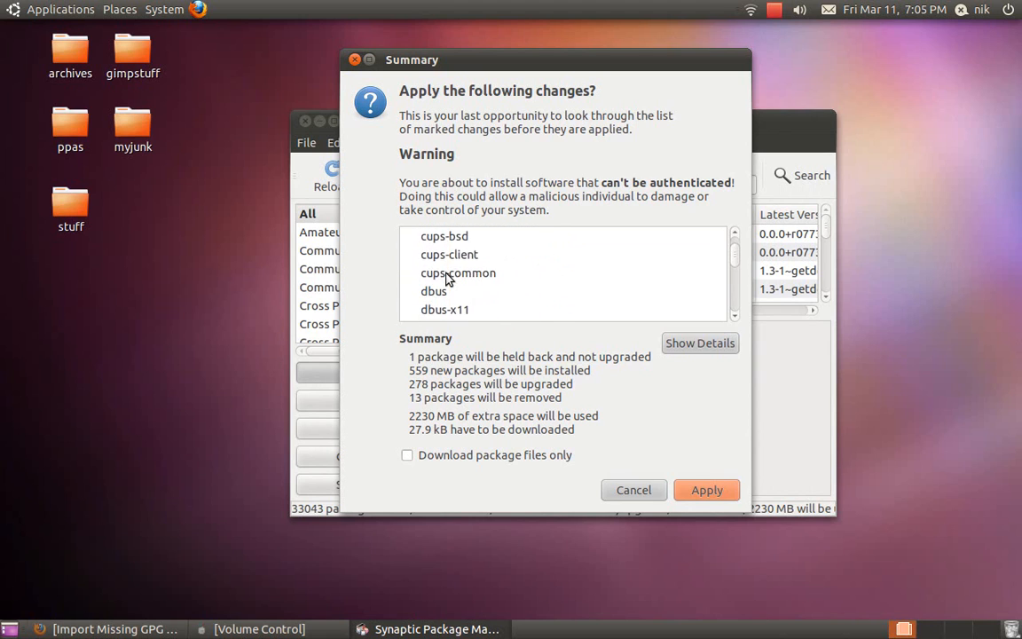
scroll(448, 278, down, 2)
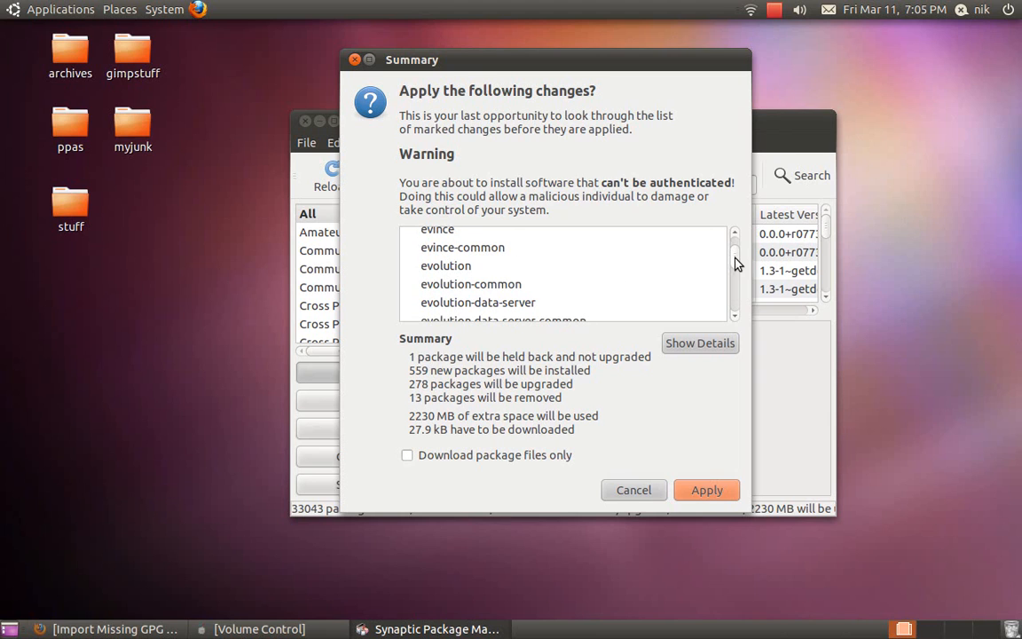
drag(735, 263, 733, 305)
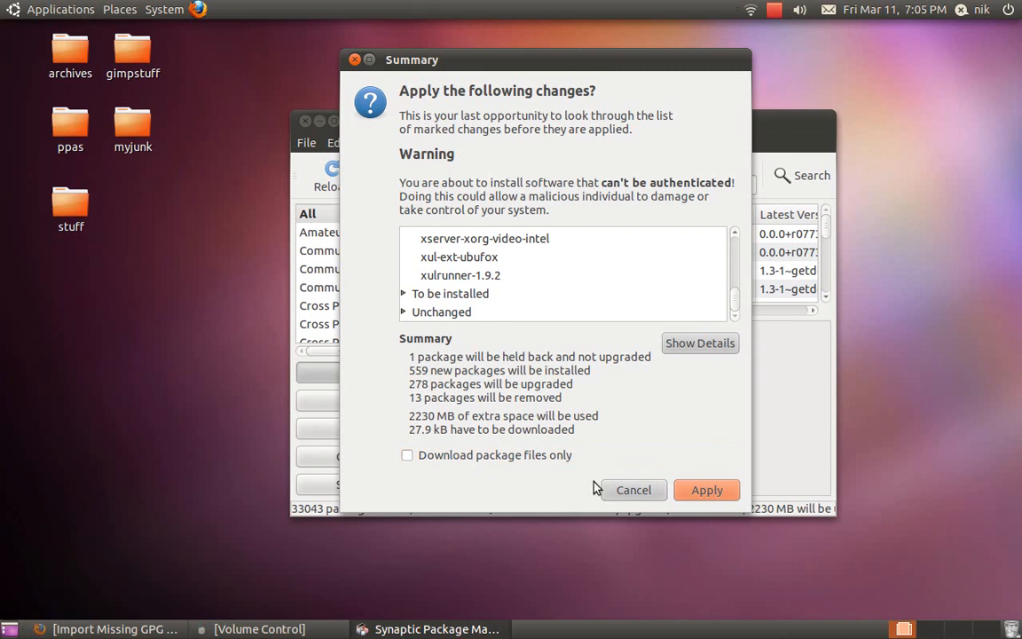
click(698, 496)
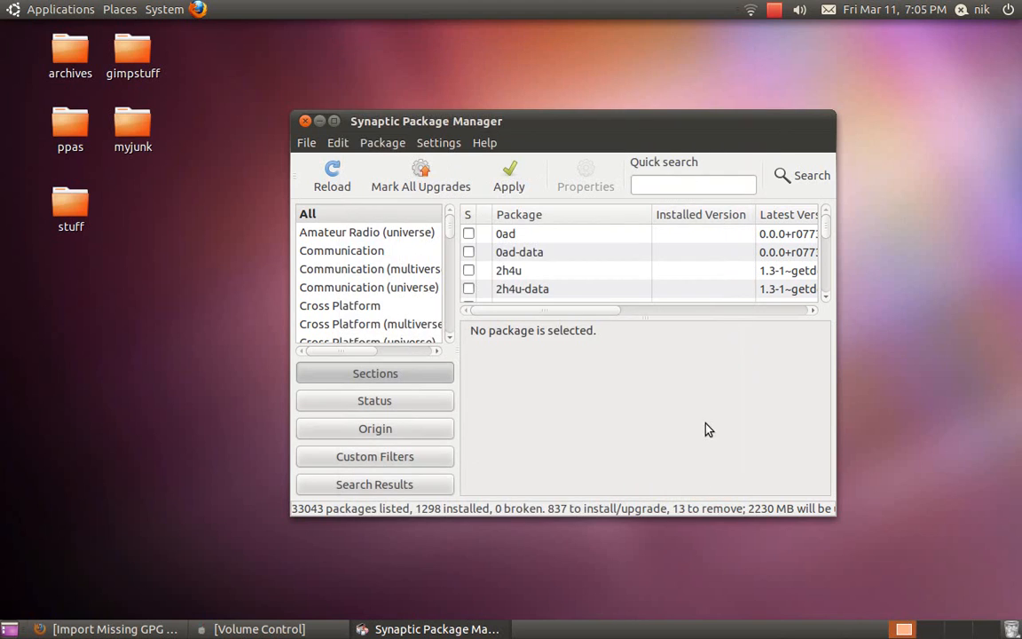
Let the package changes apply with details shown, and browse the Office and Sound & Video application categories.
click(775, 9)
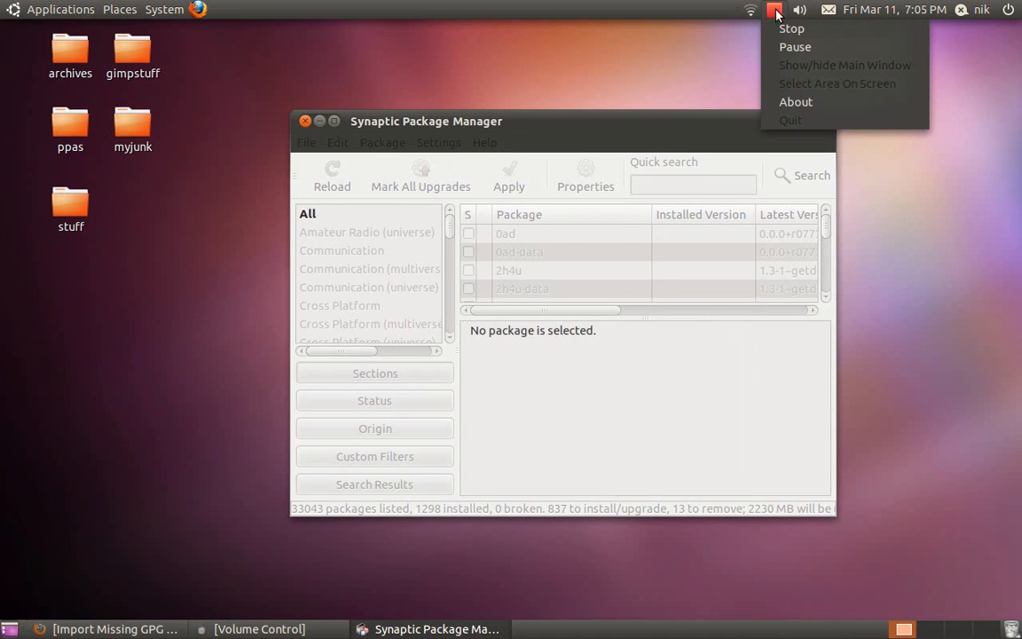
click(792, 44)
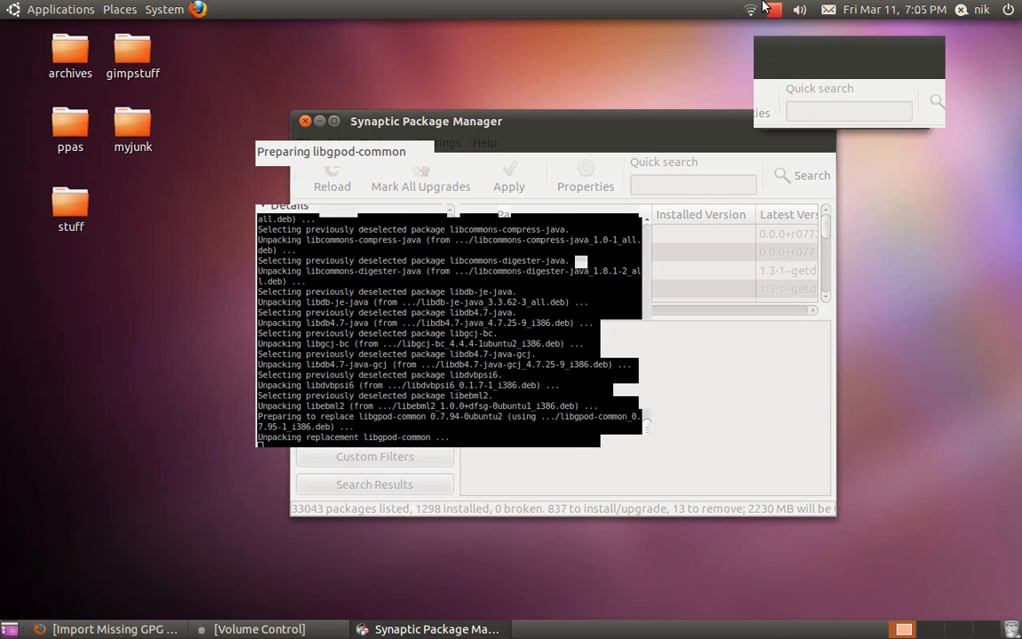
click(774, 9)
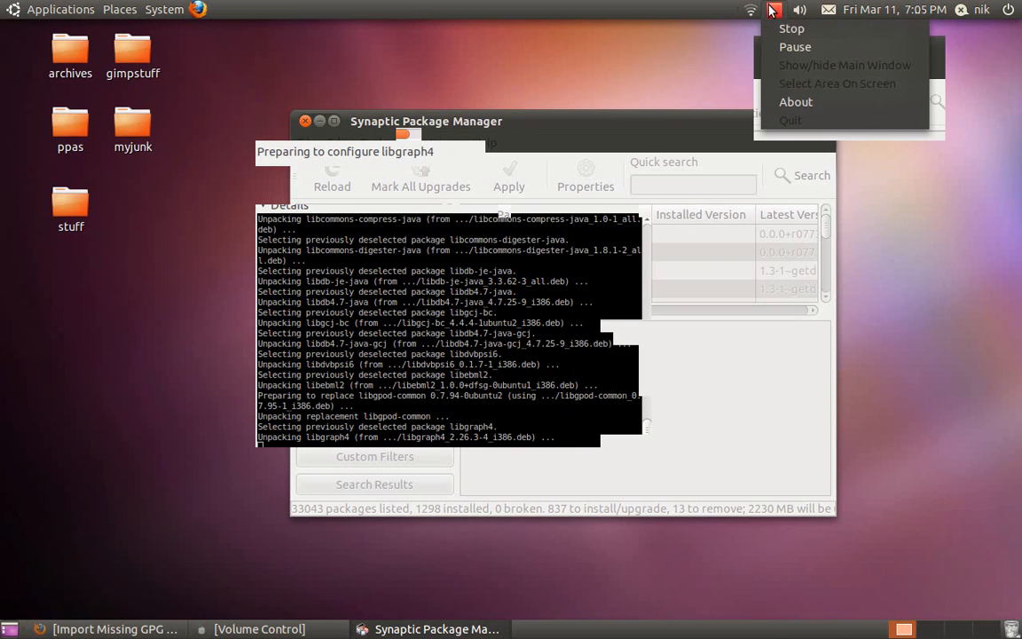
click(792, 45)
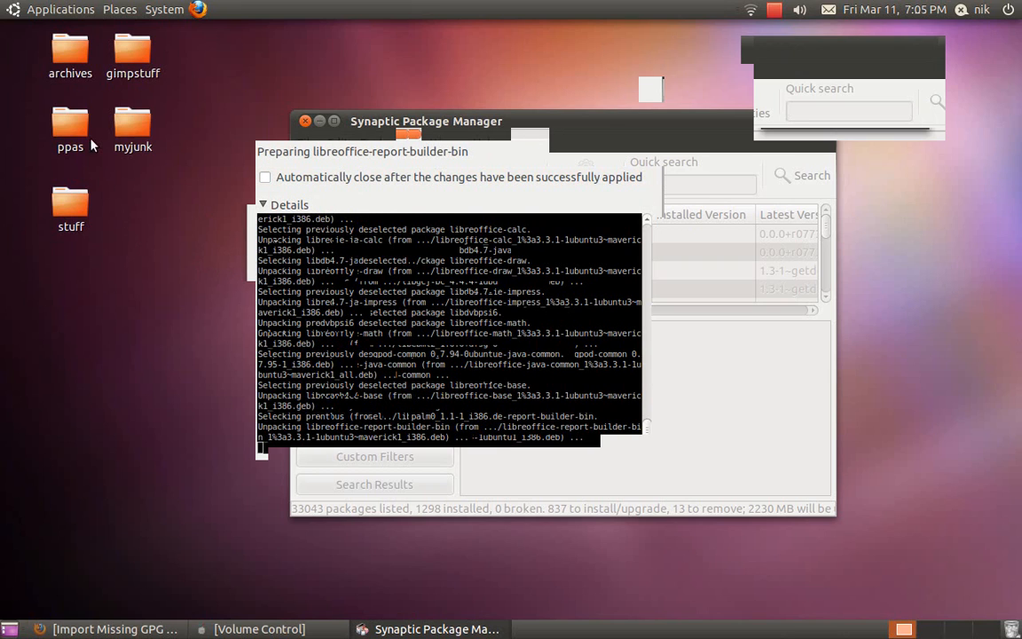
click(51, 9)
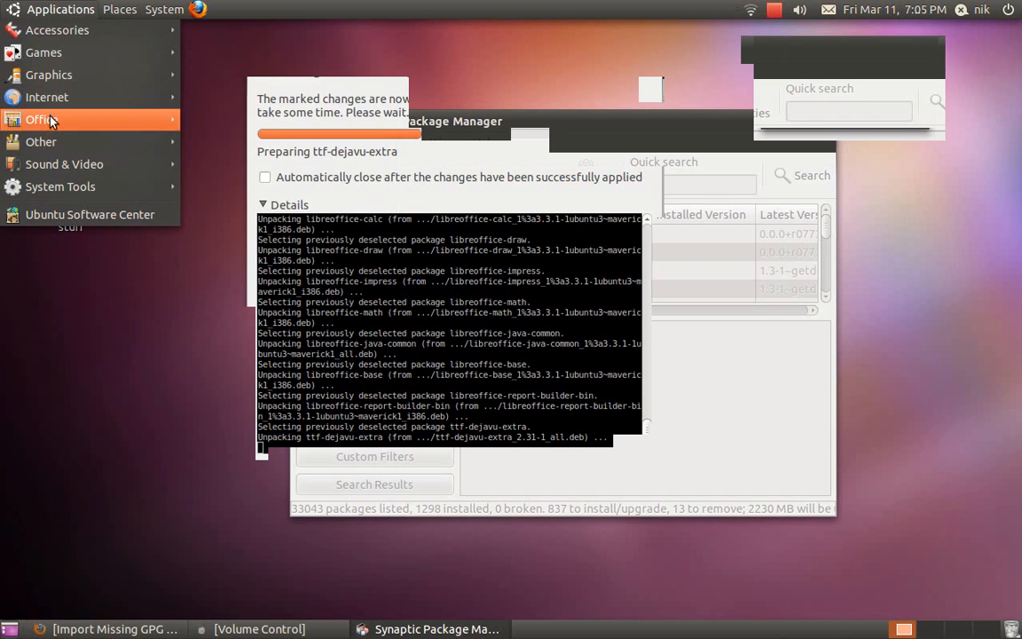
mouse_move(52, 122)
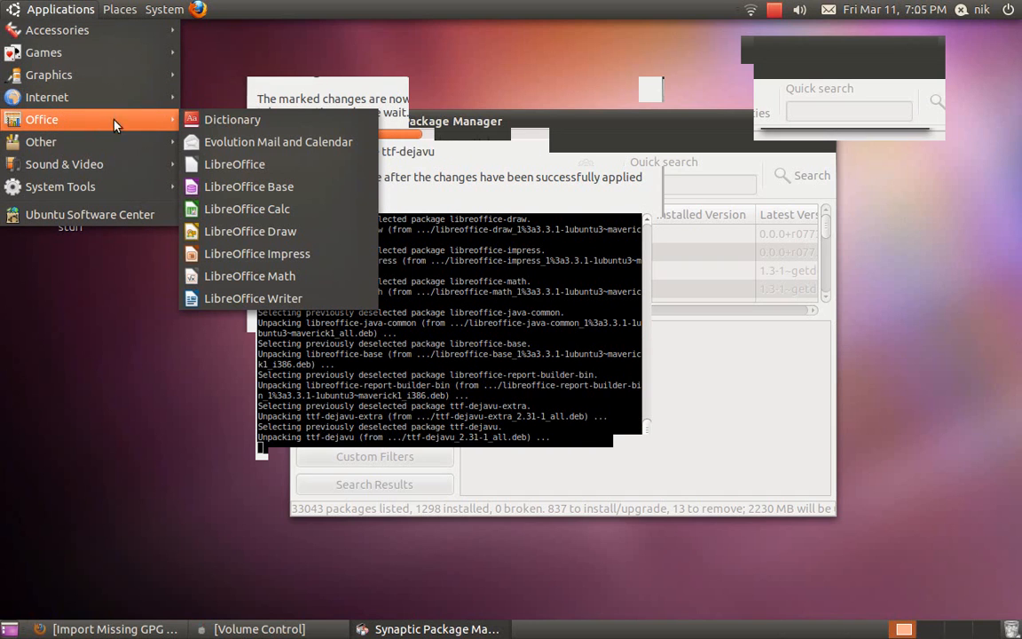
mouse_move(129, 164)
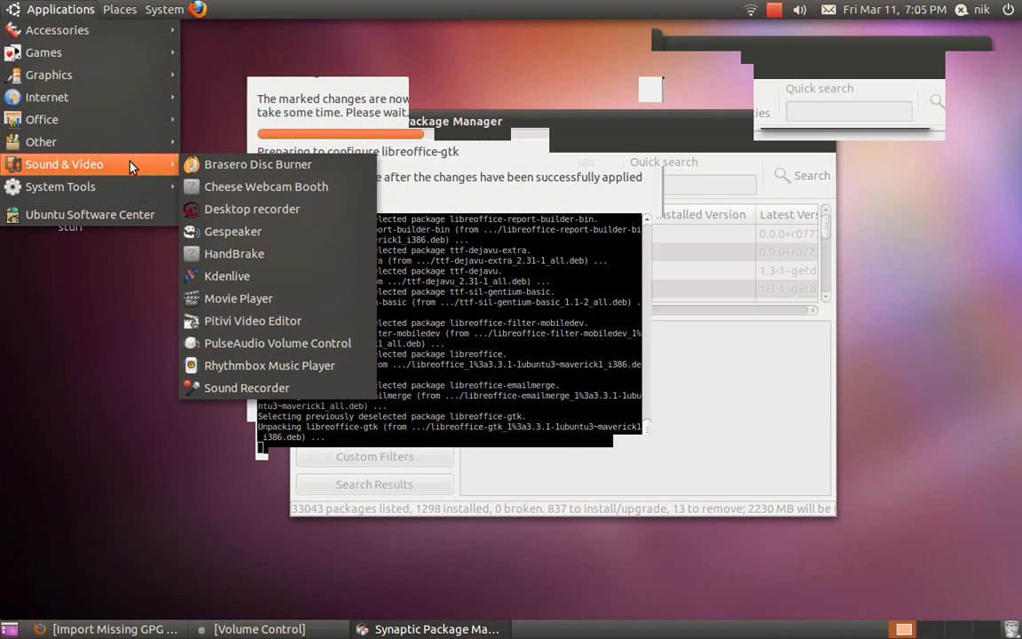
Browse the remaining application categories, close the menu, and bring the Firefox GPG-keys article forward.
mouse_move(130, 186)
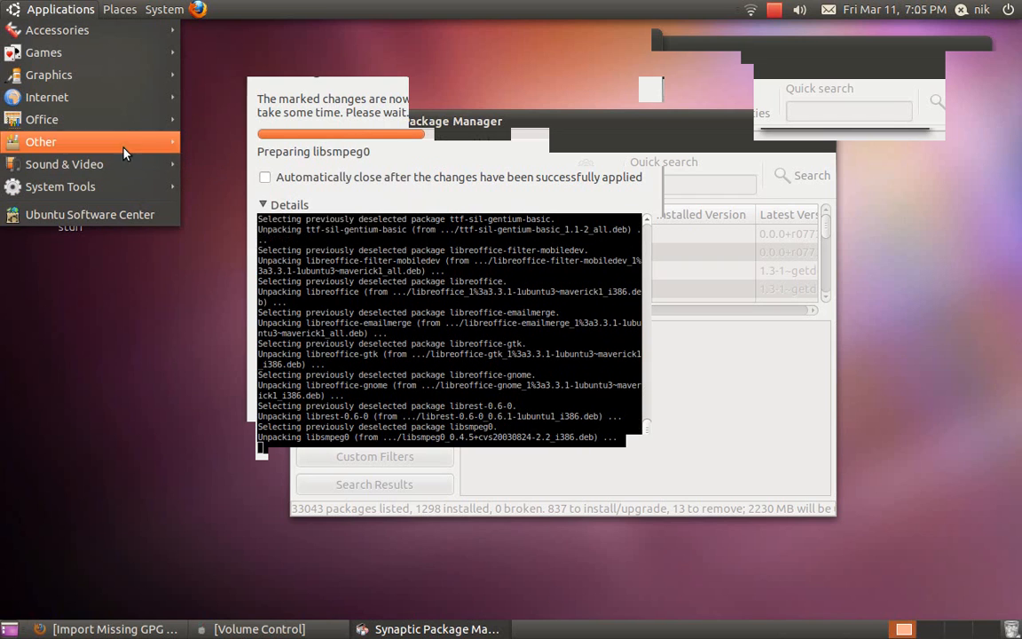
mouse_move(109, 101)
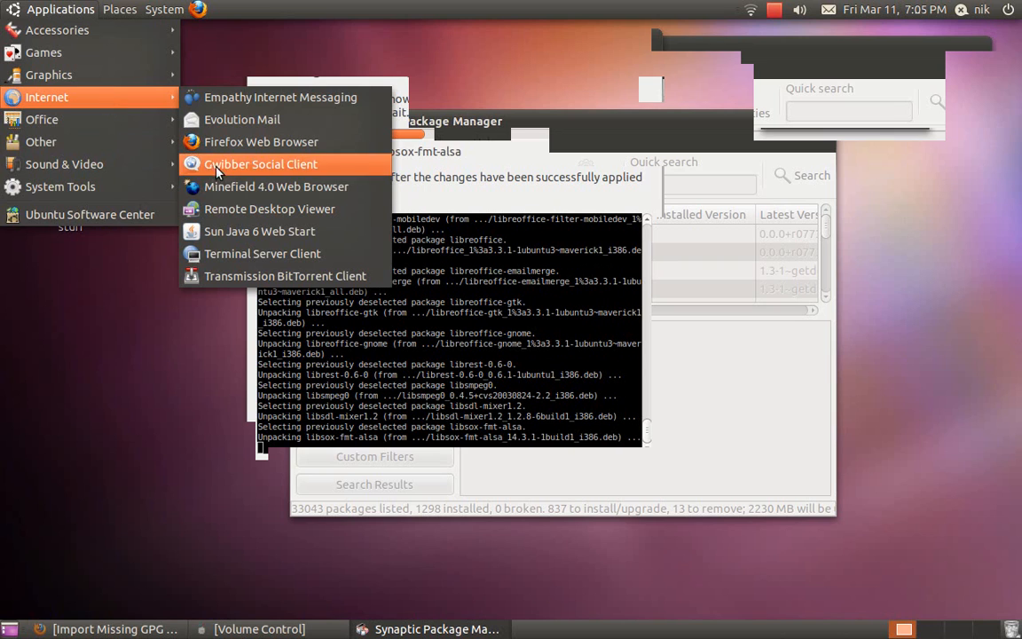
mouse_move(85, 78)
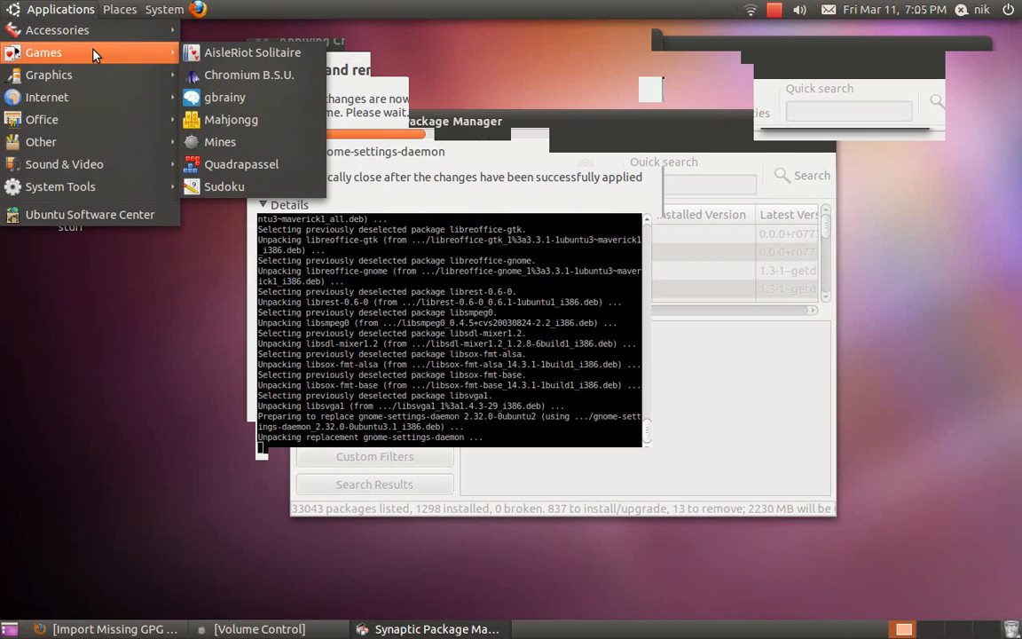
mouse_move(64, 139)
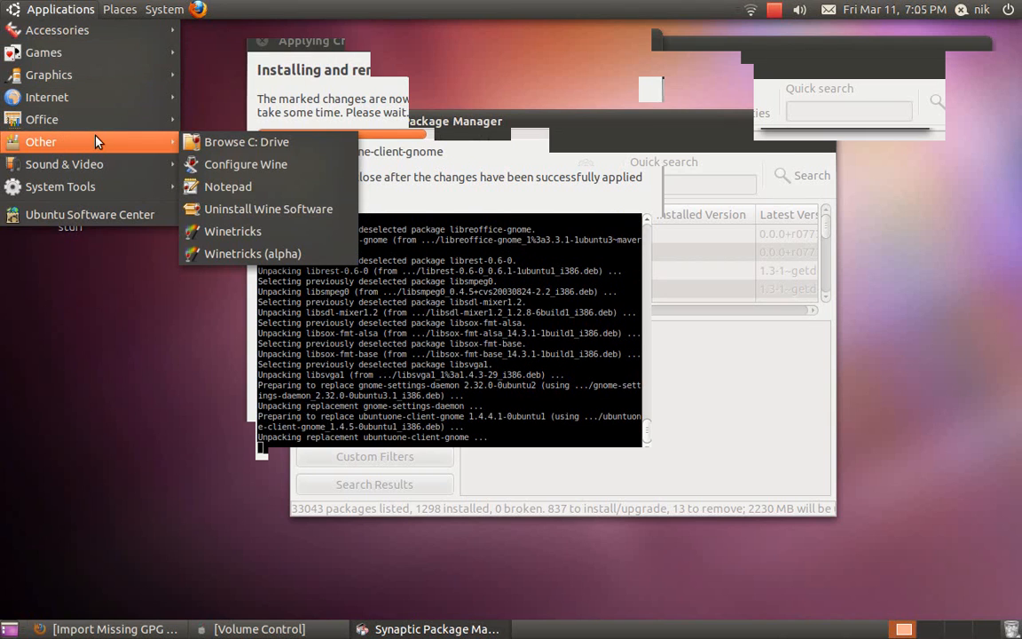
click(71, 316)
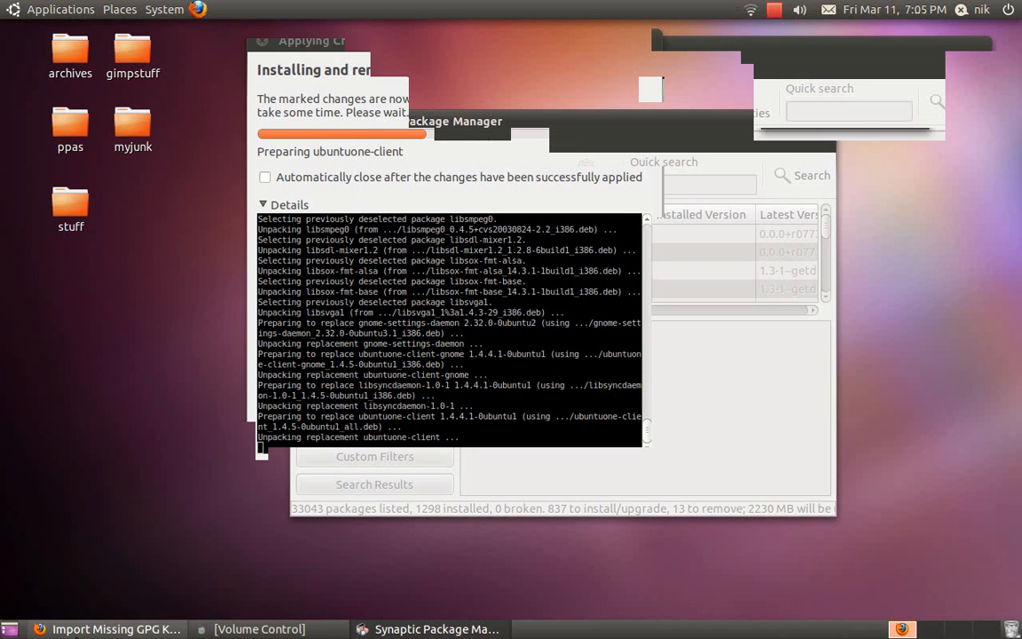
click(78, 629)
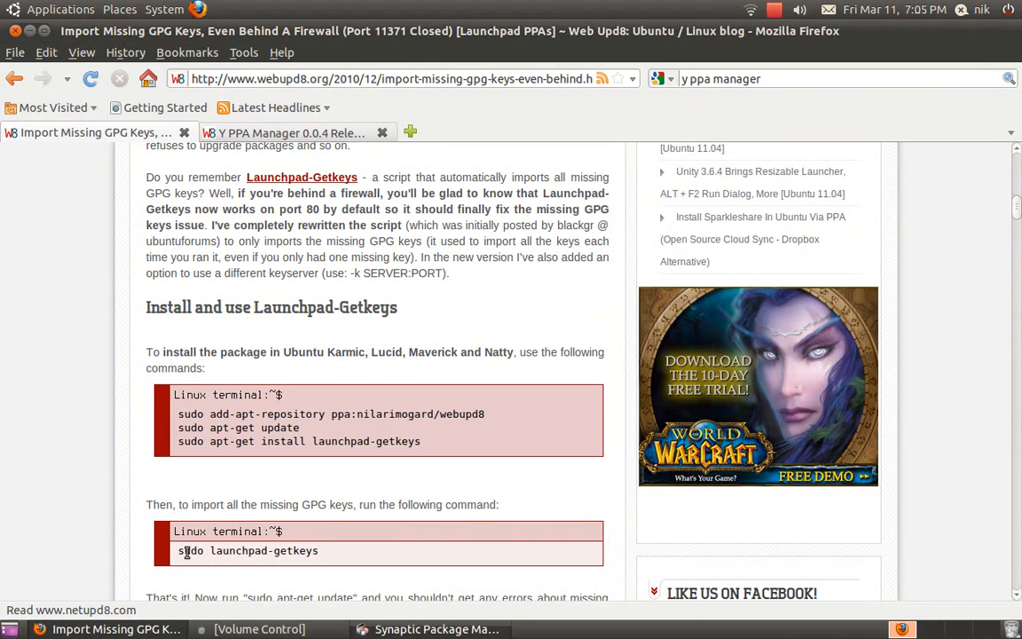
Highlight the sudo launchpad-getkeys command and minimize Firefox to reveal install progress.
drag(178, 552, 320, 551)
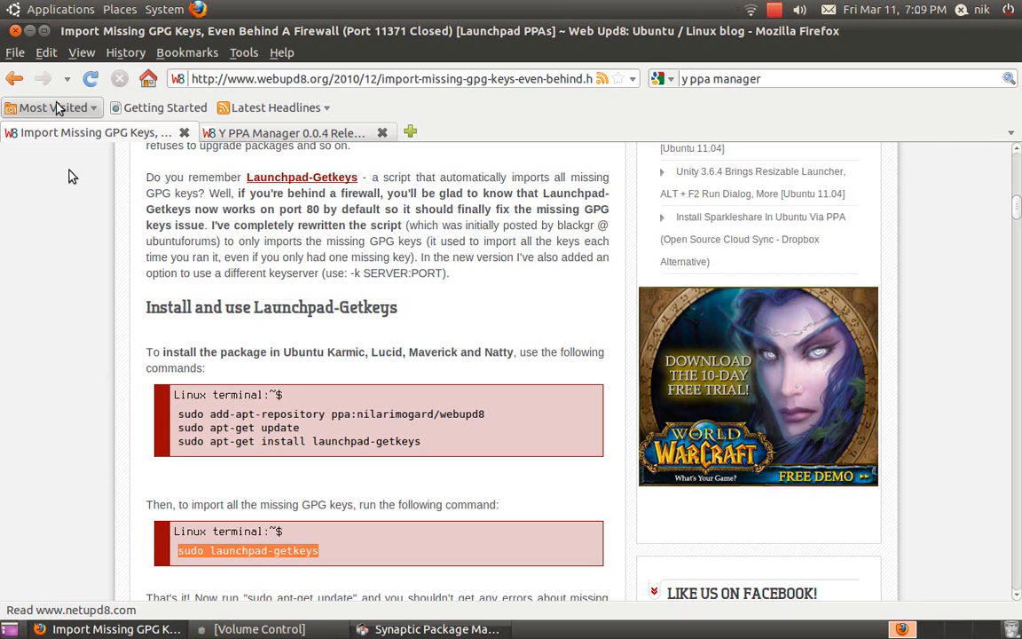
click(29, 32)
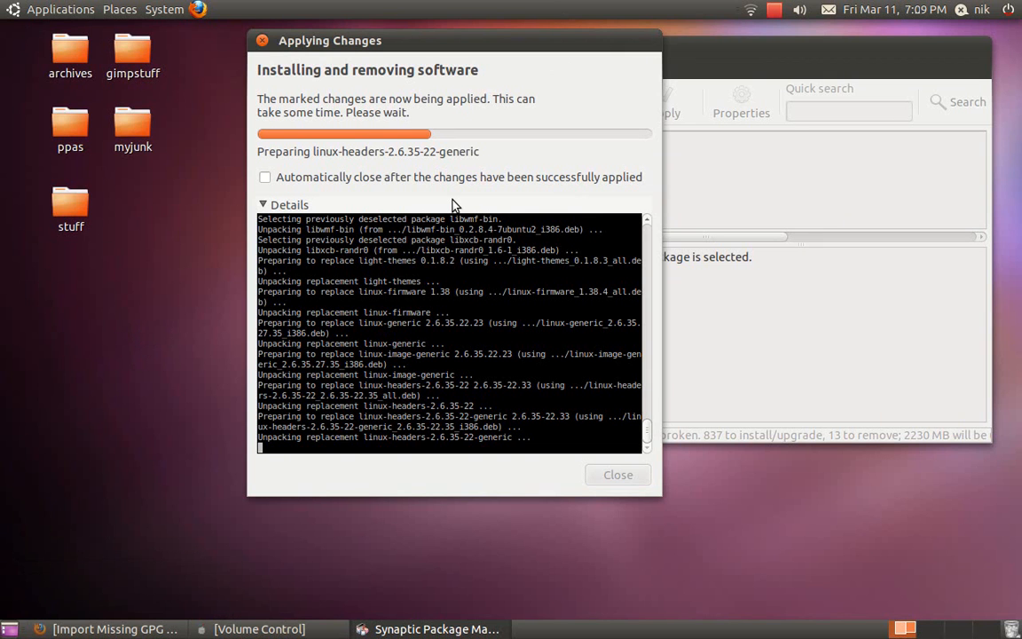
Accept the Microsoft core fonts EULA in the Debconf dialog so installation continues.
click(775, 11)
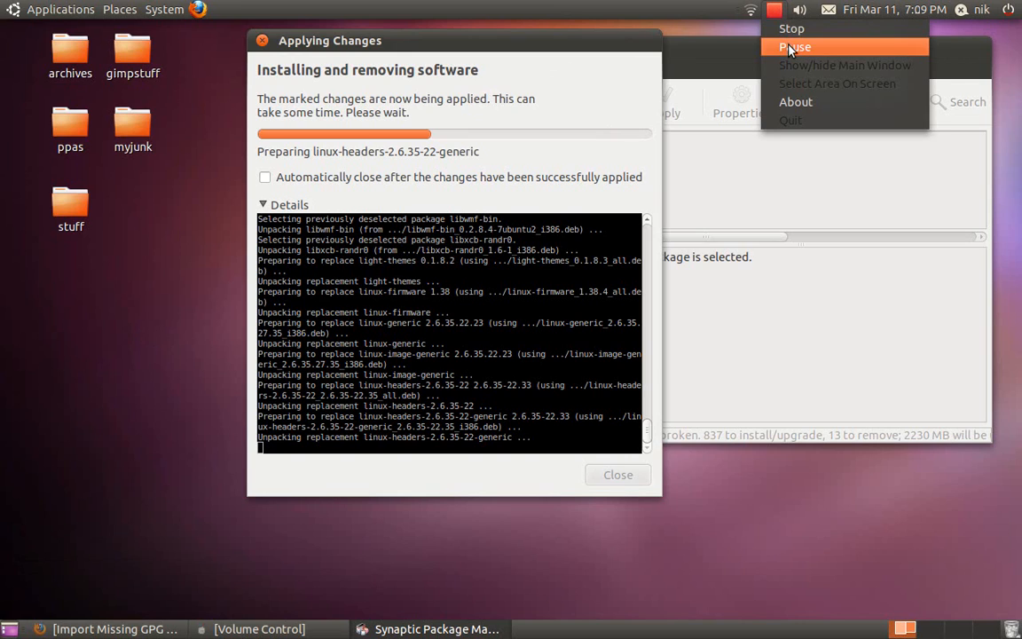
click(795, 47)
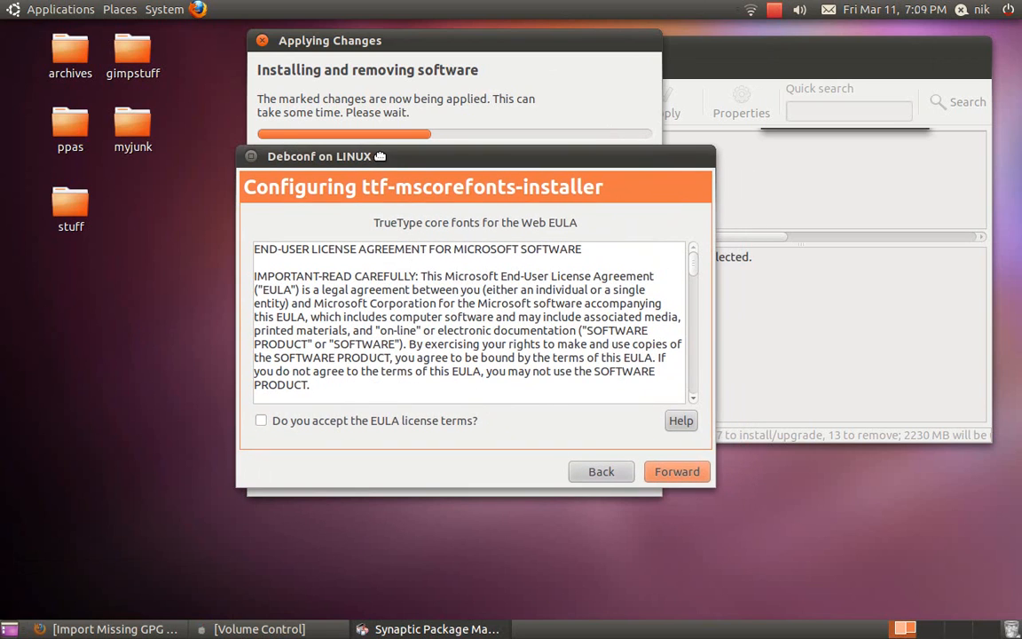
click(271, 423)
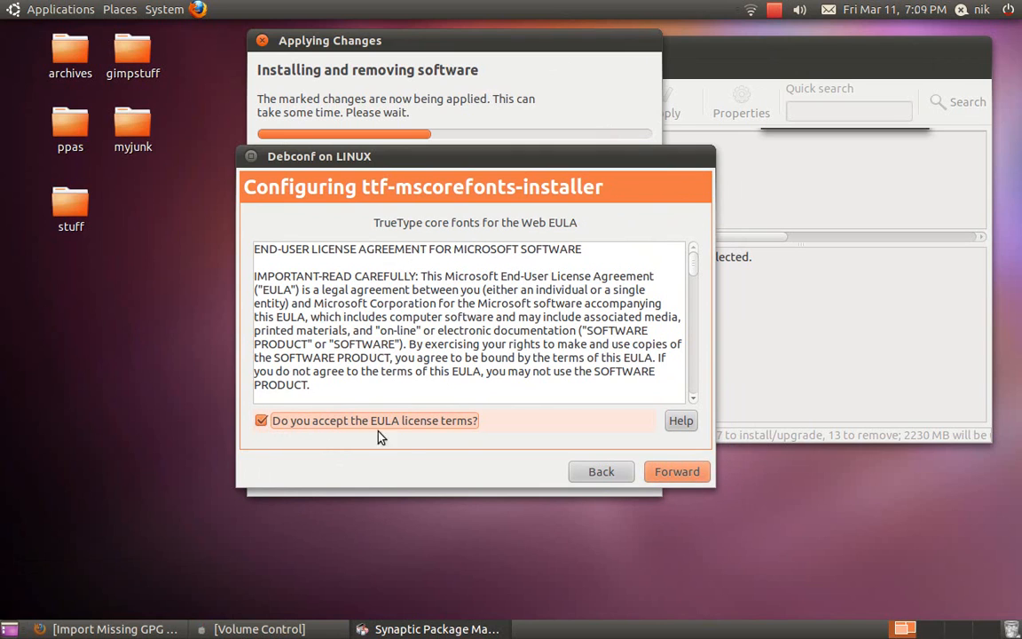
click(672, 472)
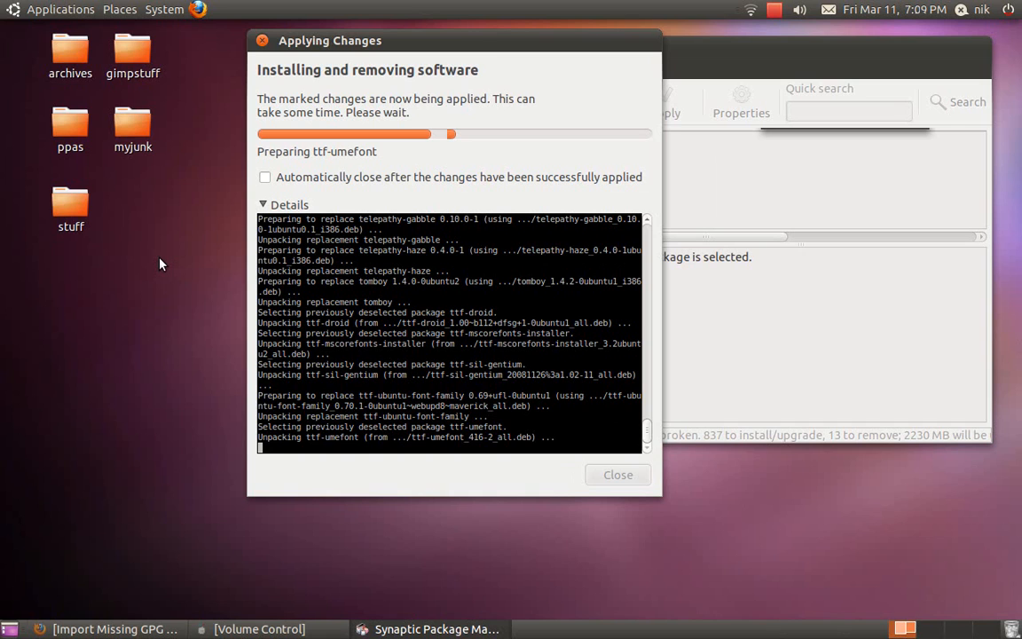
Open the myjunk desktop folder in Nautilus and move its window up and right.
click(133, 125)
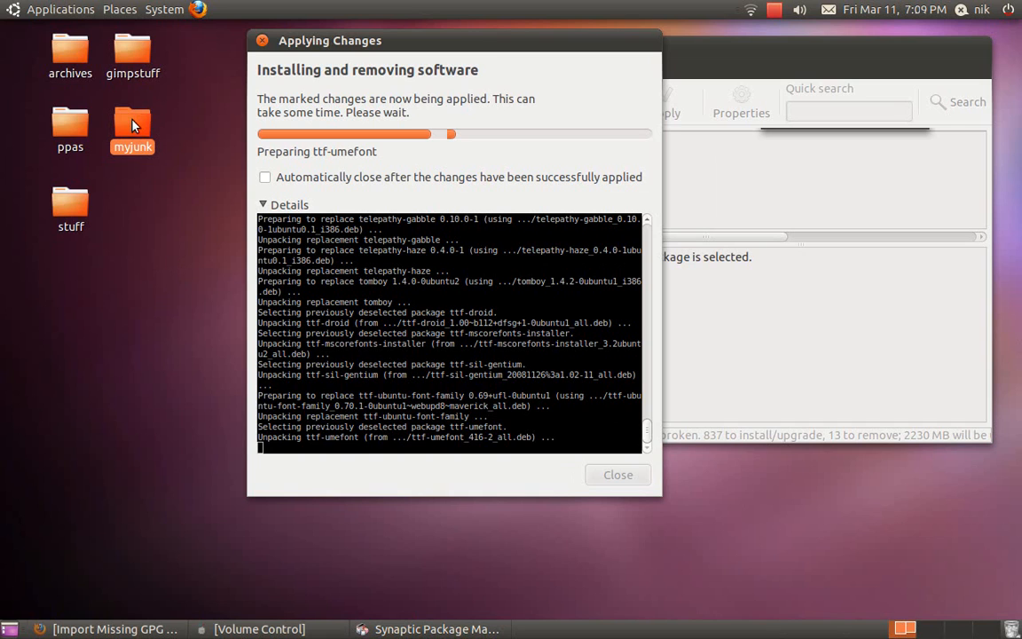
right_click(132, 123)
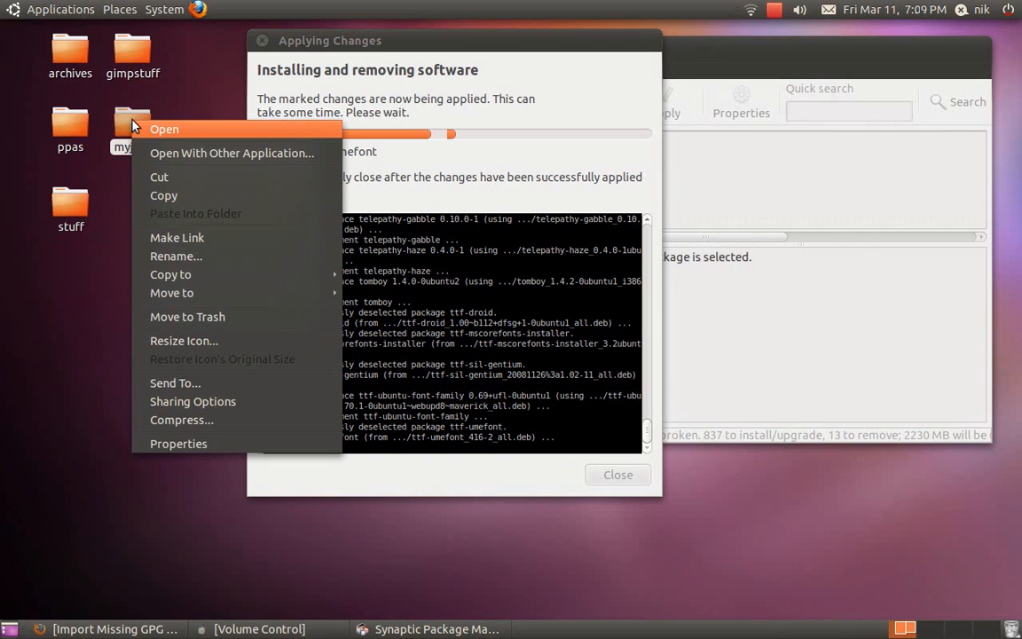
click(180, 130)
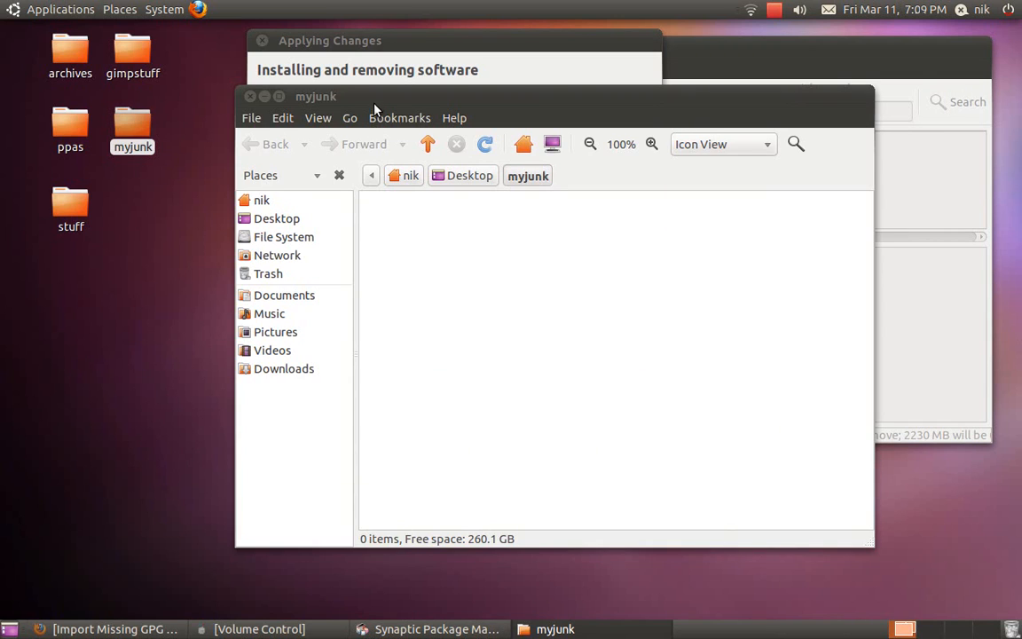
drag(353, 106, 436, 58)
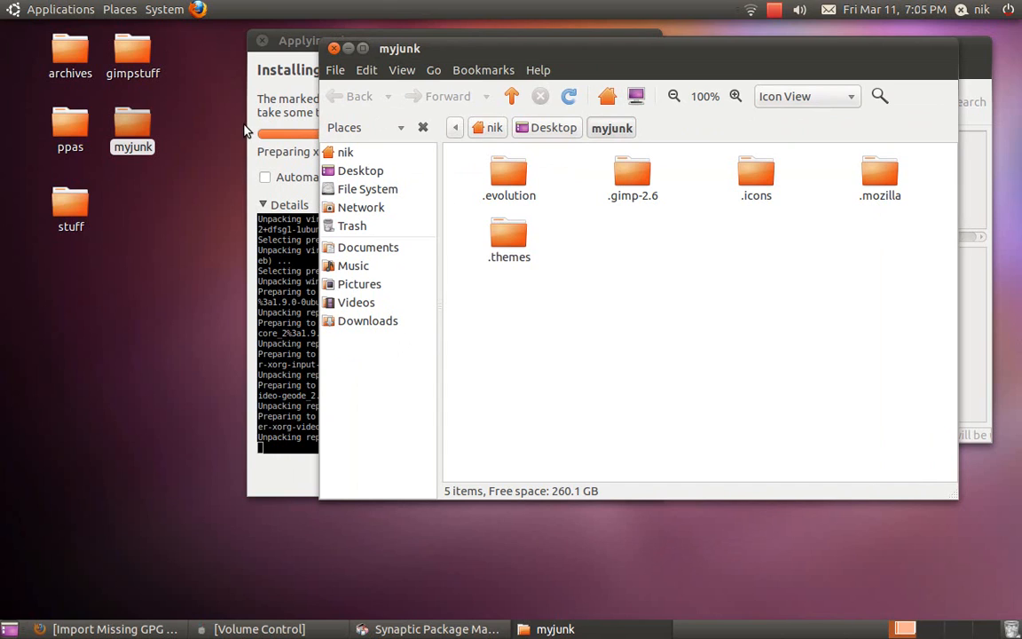
Open the Home Folder from Places and show its hidden folders with Ctrl+H.
click(120, 9)
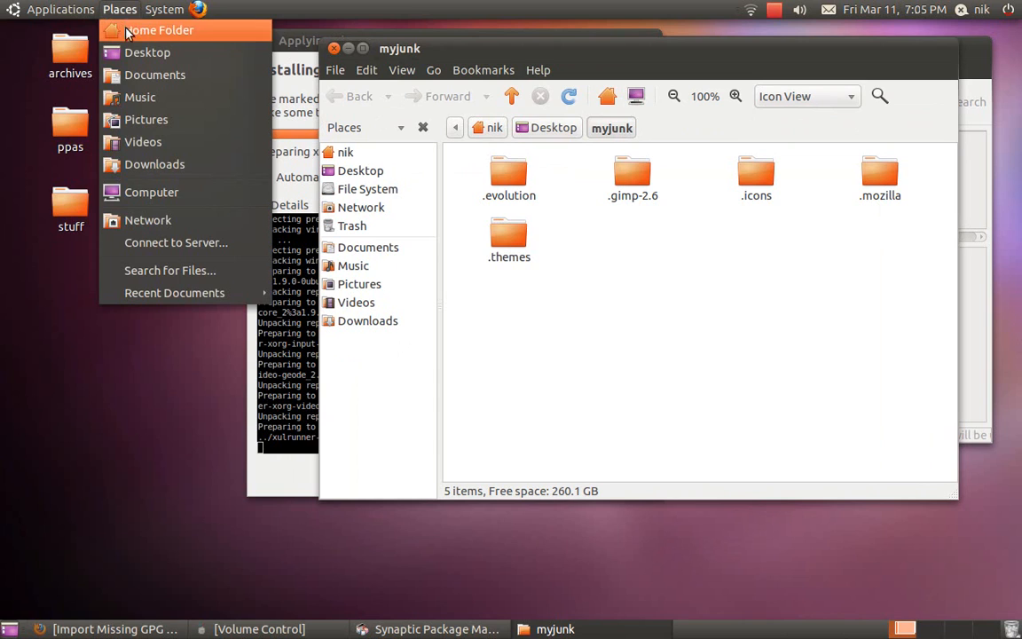
click(124, 29)
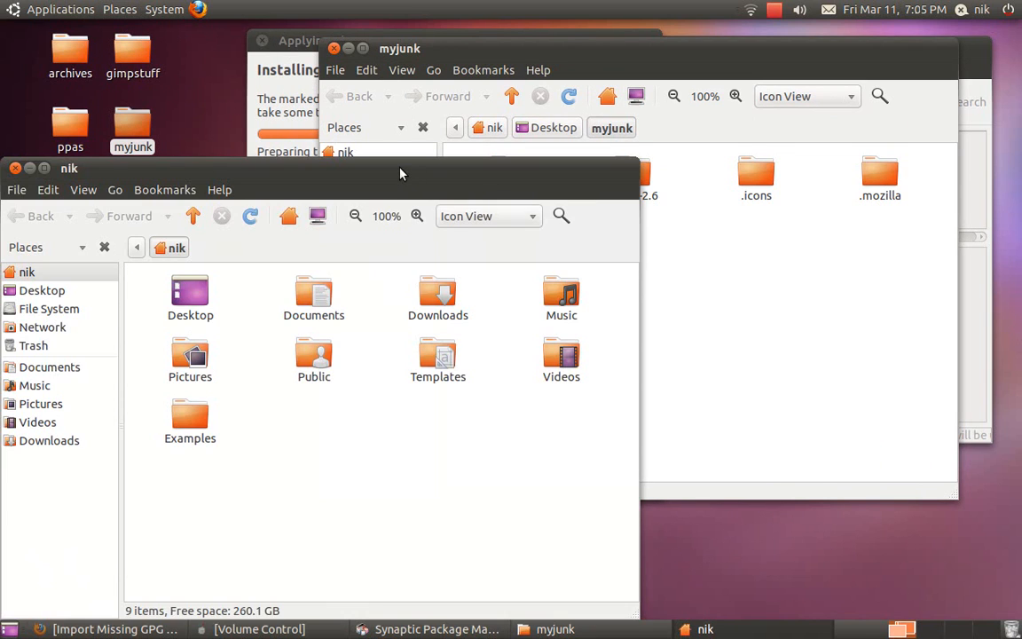
drag(399, 168, 401, 105)
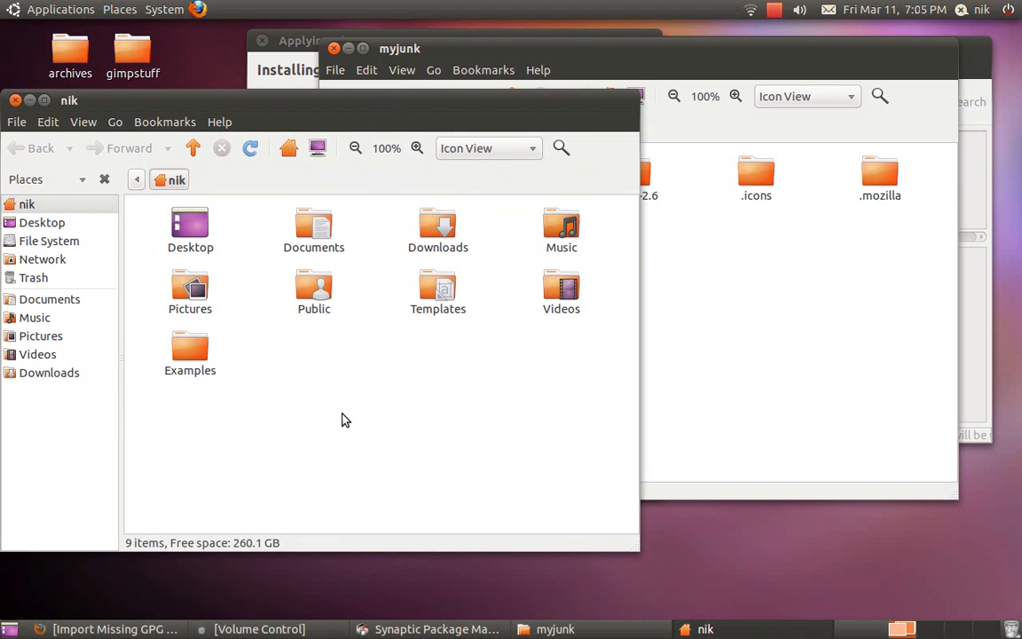
key(ctrl+h)
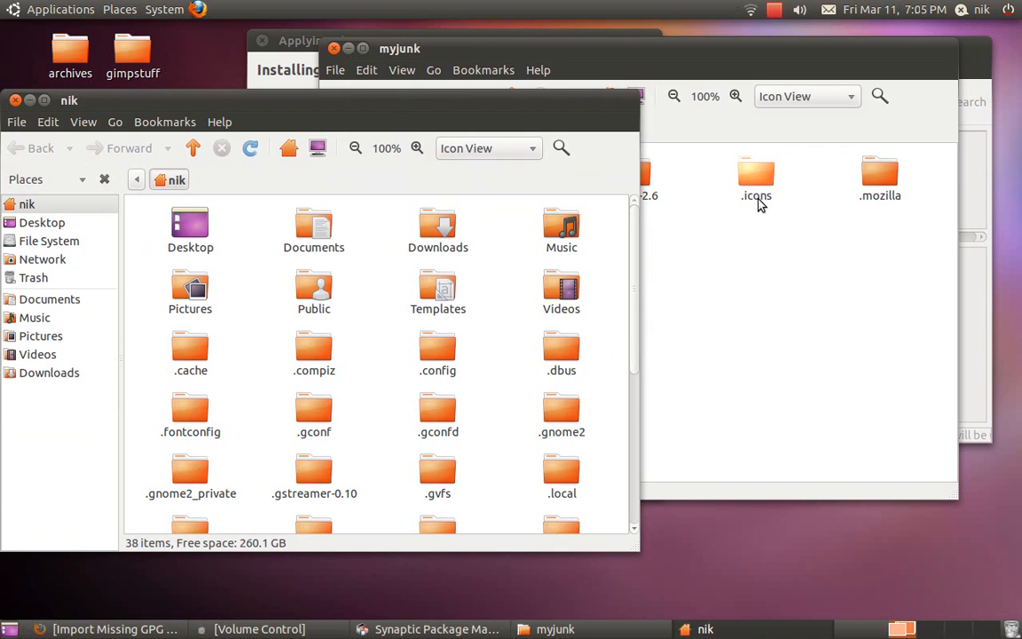
Deselect the .icons folder and close both the myjunk and home folder windows.
drag(759, 202, 676, 335)
click(624, 306)
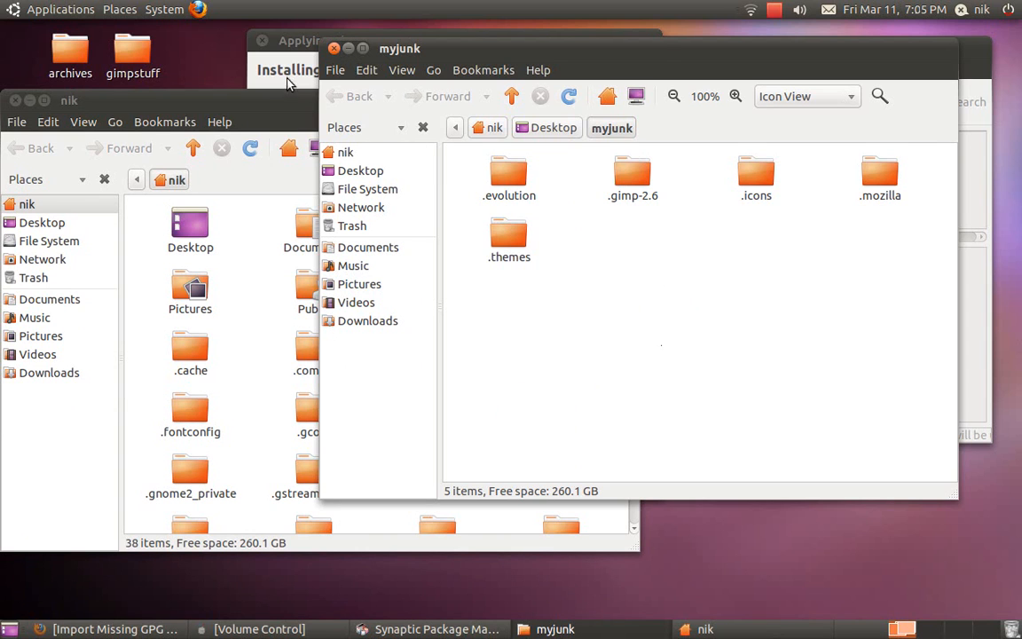
click(336, 51)
drag(270, 100, 417, 133)
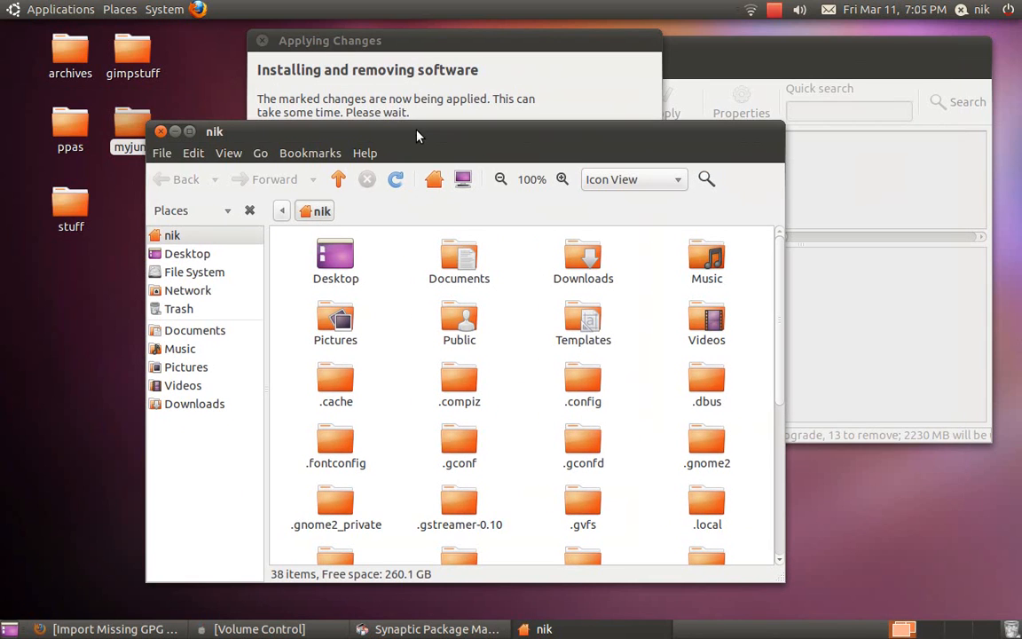
click(161, 132)
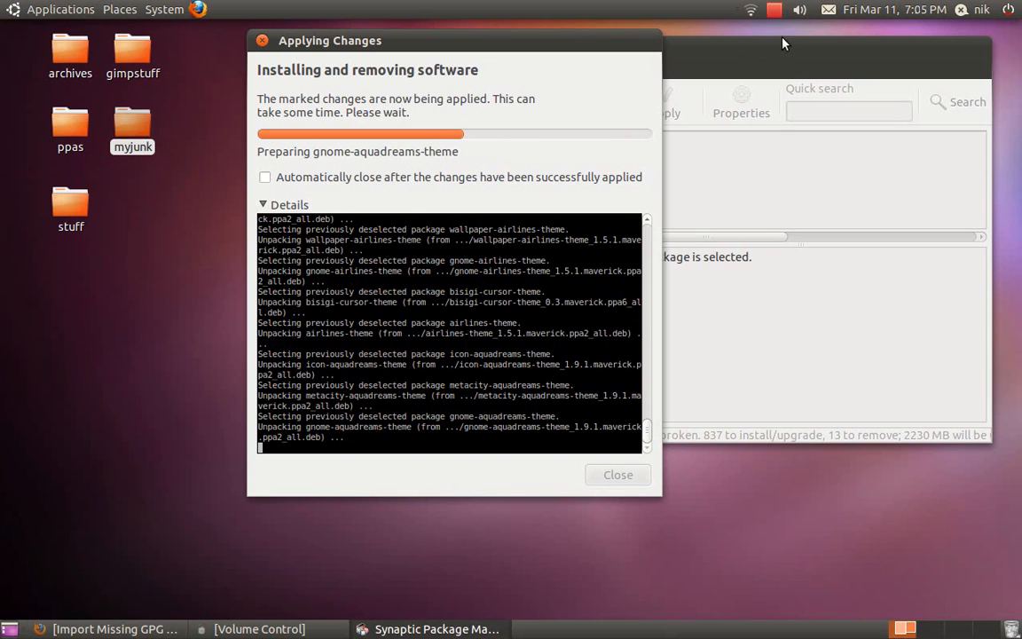
click(775, 11)
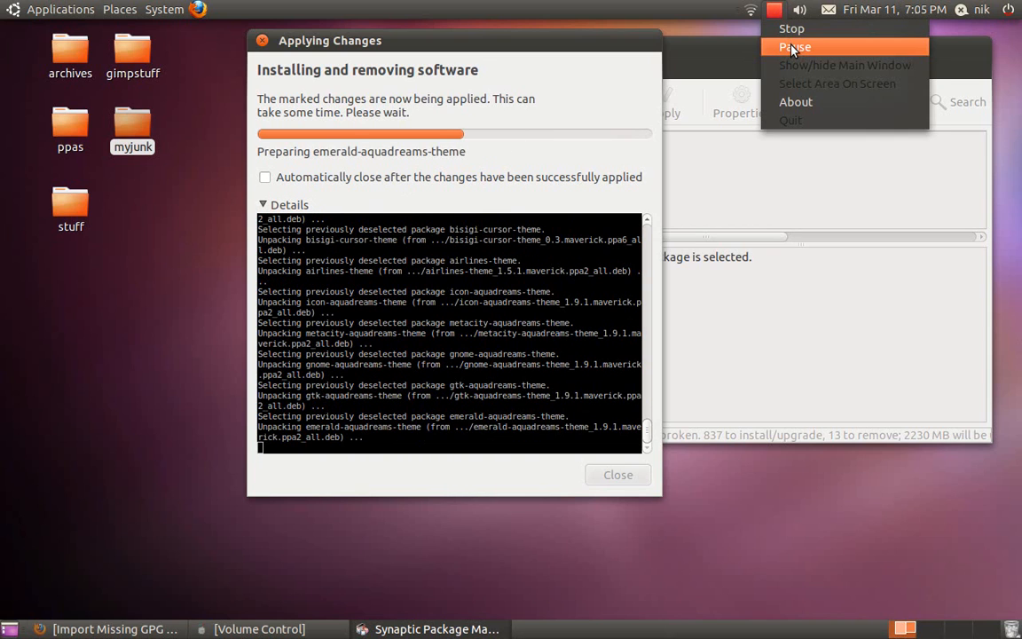
click(791, 45)
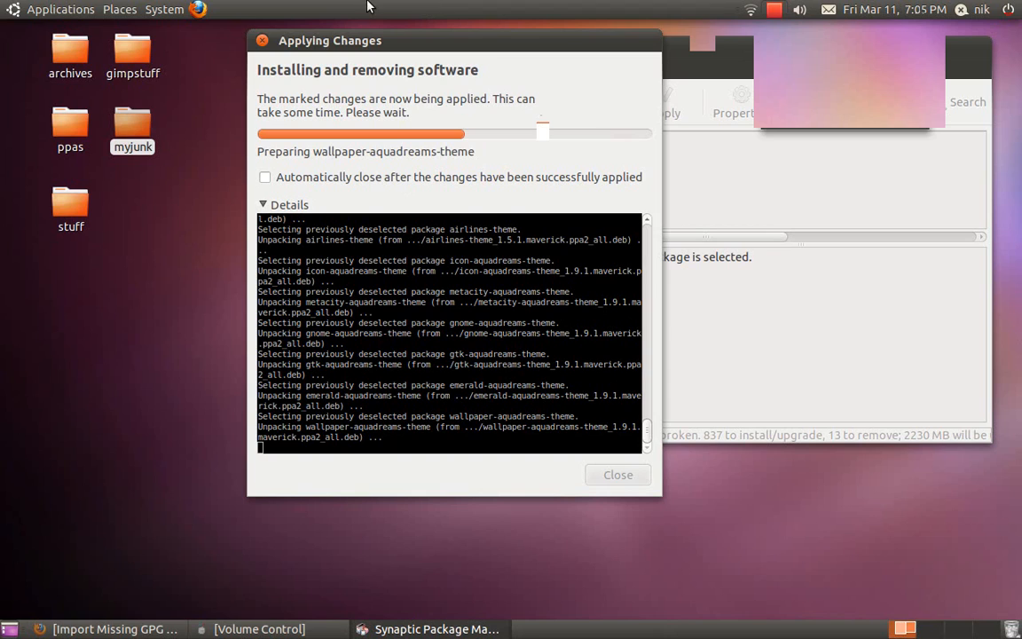
click(15, 7)
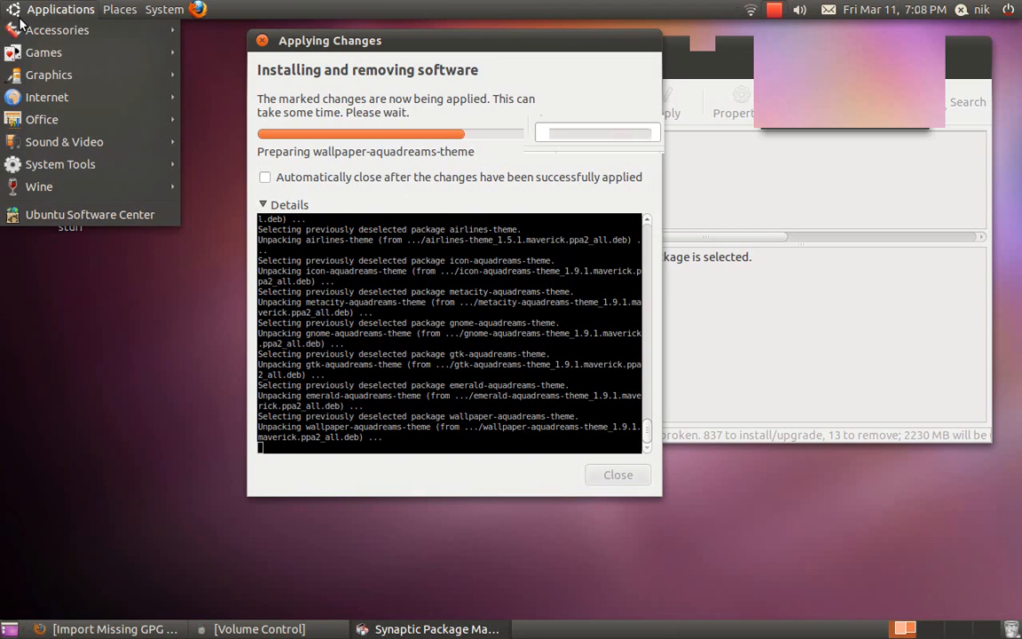
Review installed programs in each Applications submenu, then close the menu and Synaptic Package Manager.
mouse_move(21, 32)
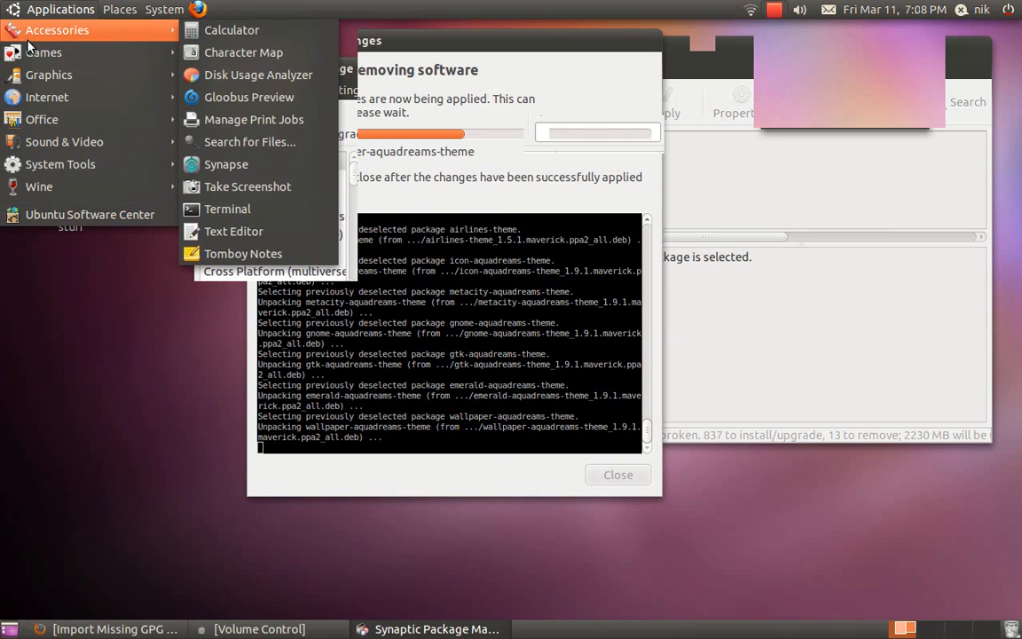
mouse_move(30, 54)
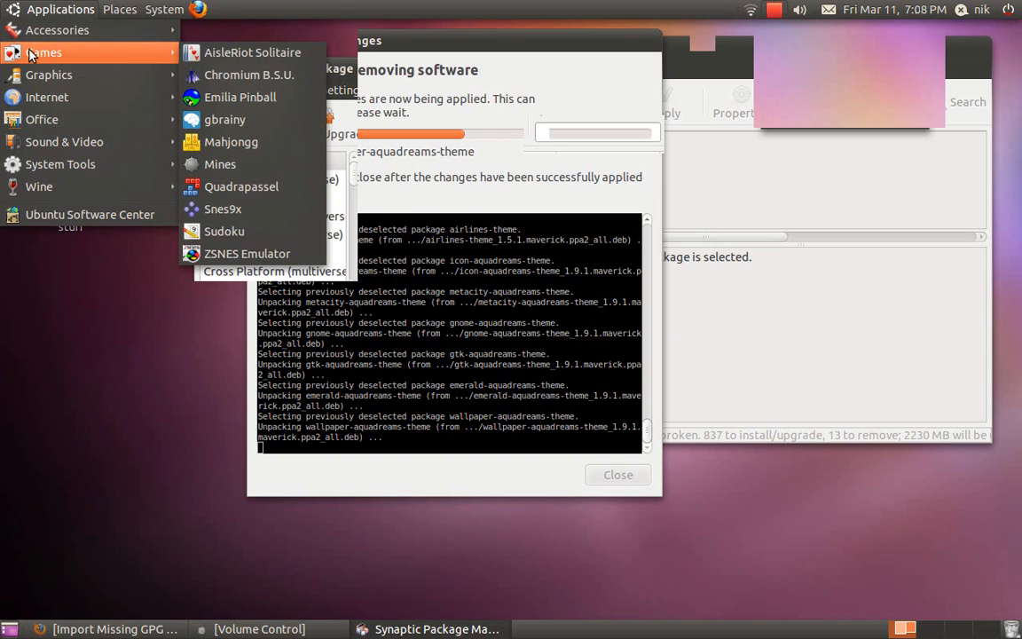
mouse_move(31, 76)
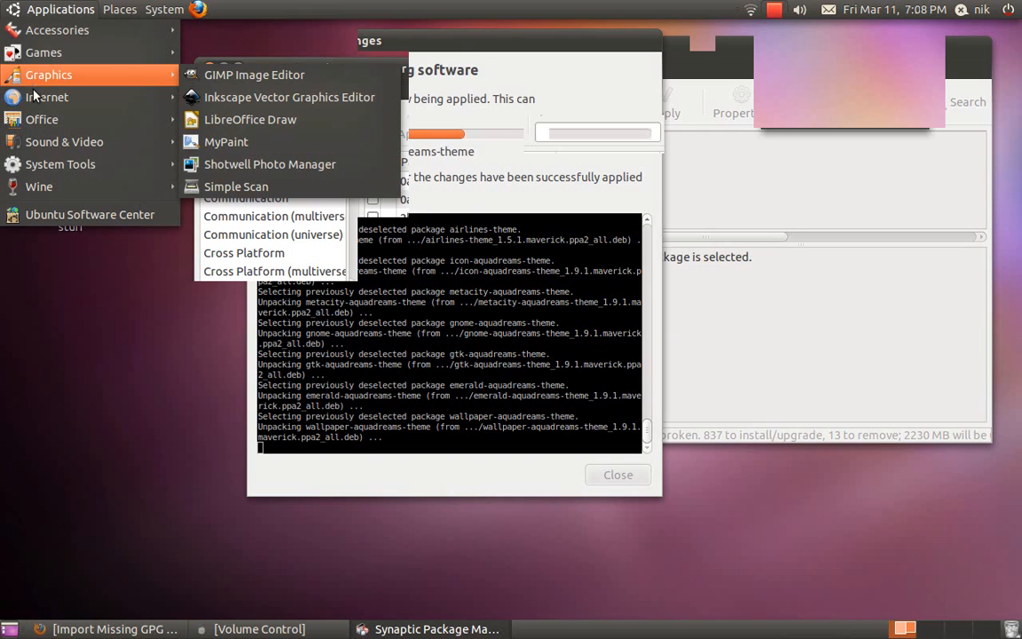
mouse_move(36, 101)
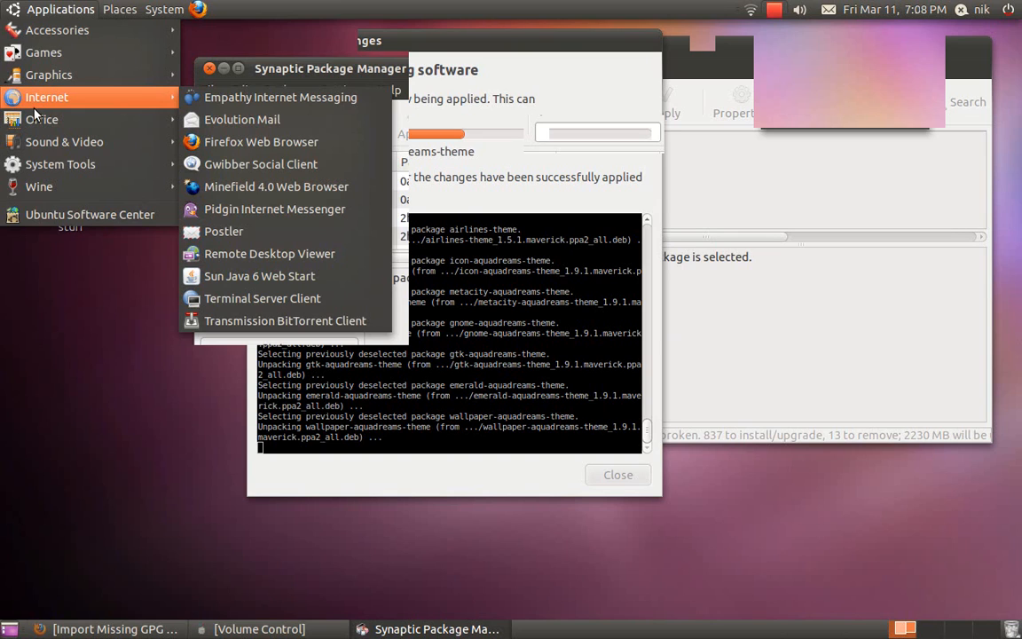
mouse_move(42, 141)
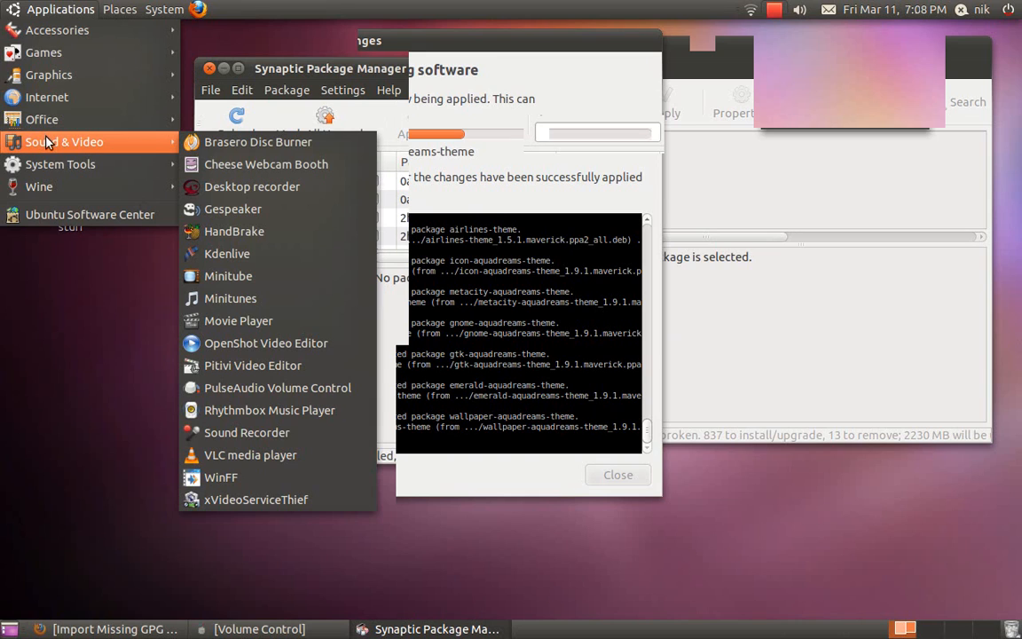
click(508, 338)
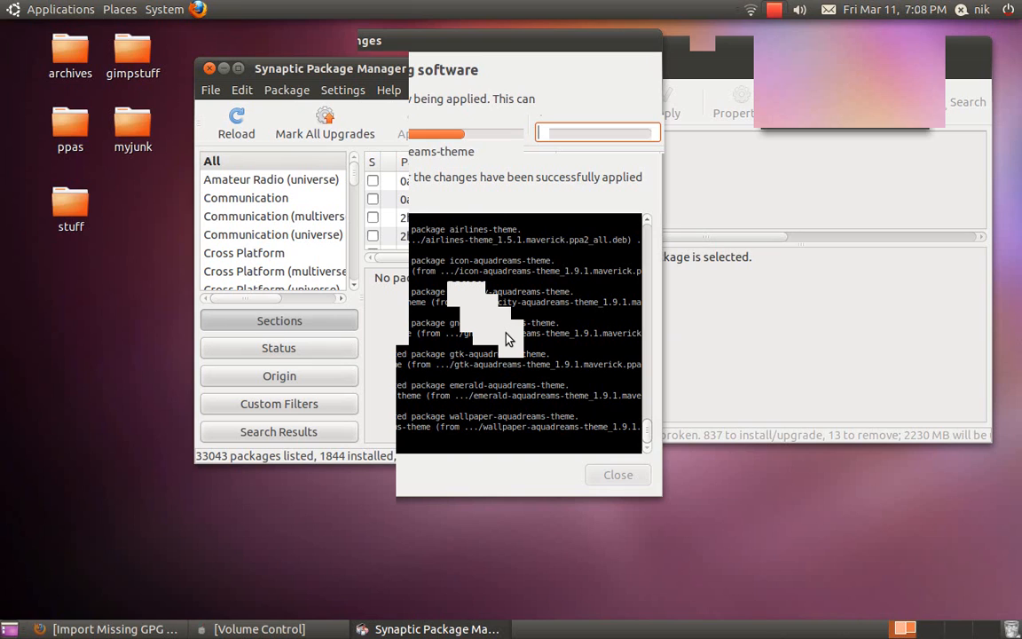
click(210, 69)
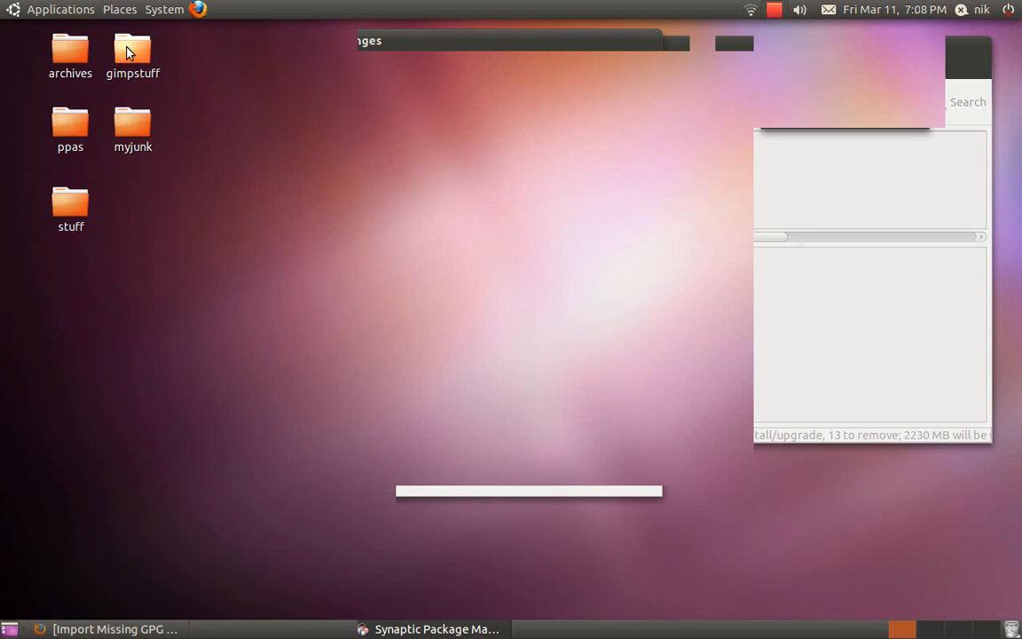
click(87, 11)
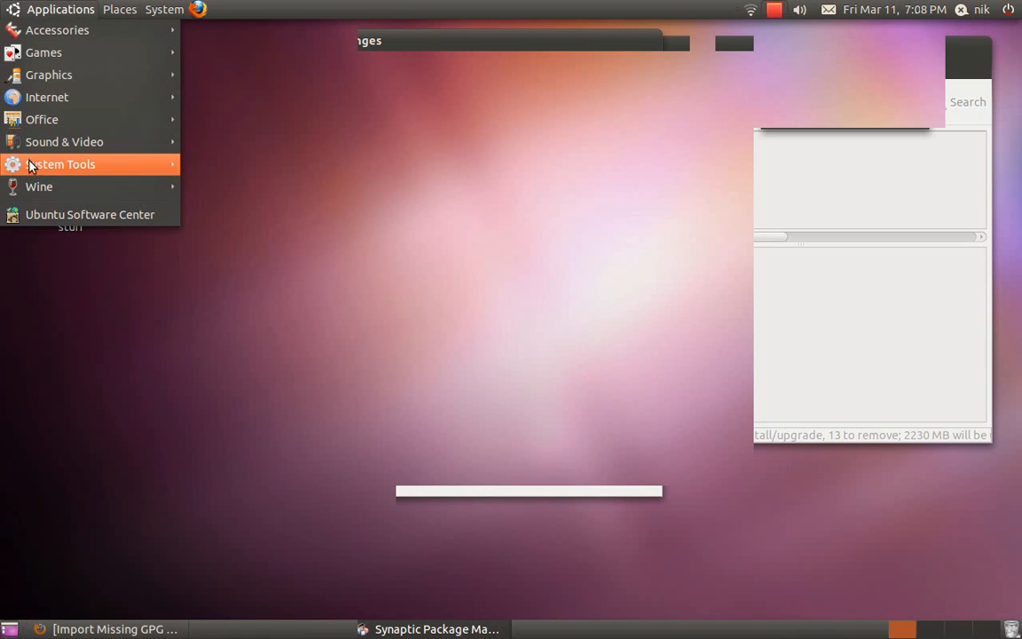
mouse_move(40, 165)
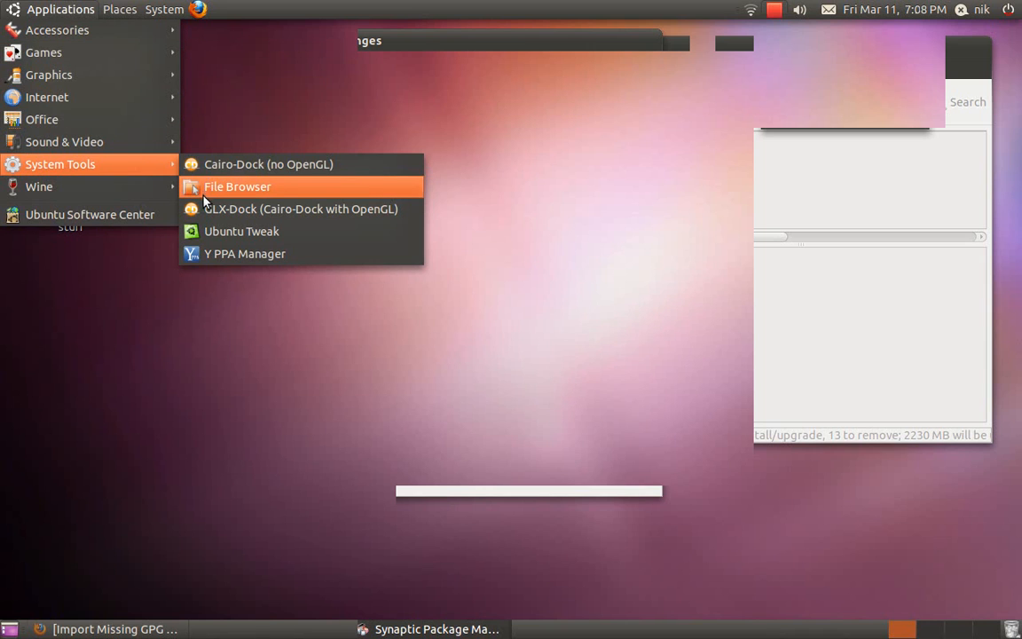
mouse_move(123, 194)
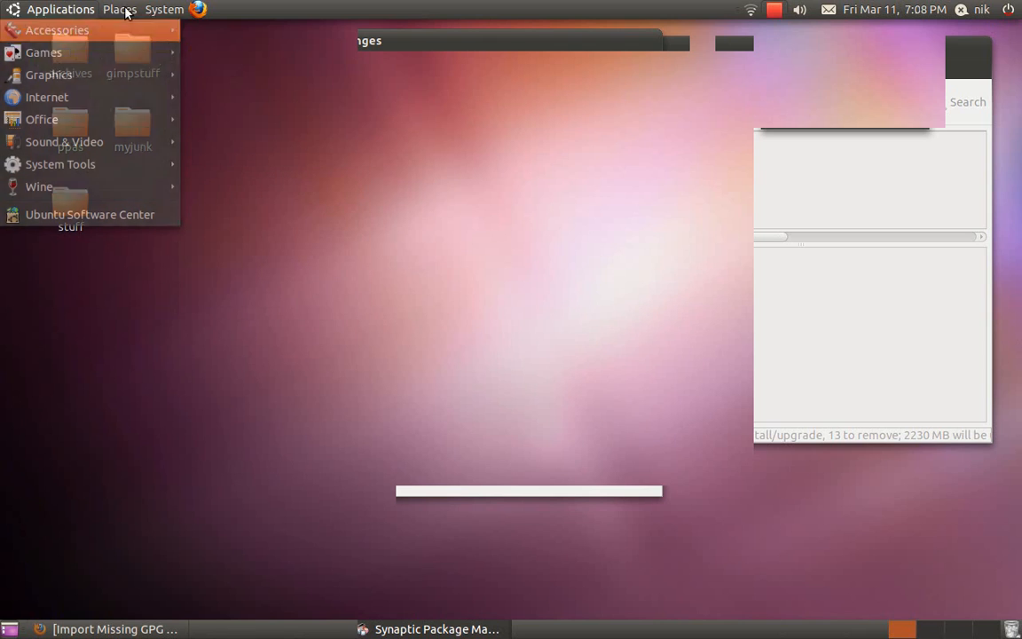
click(404, 241)
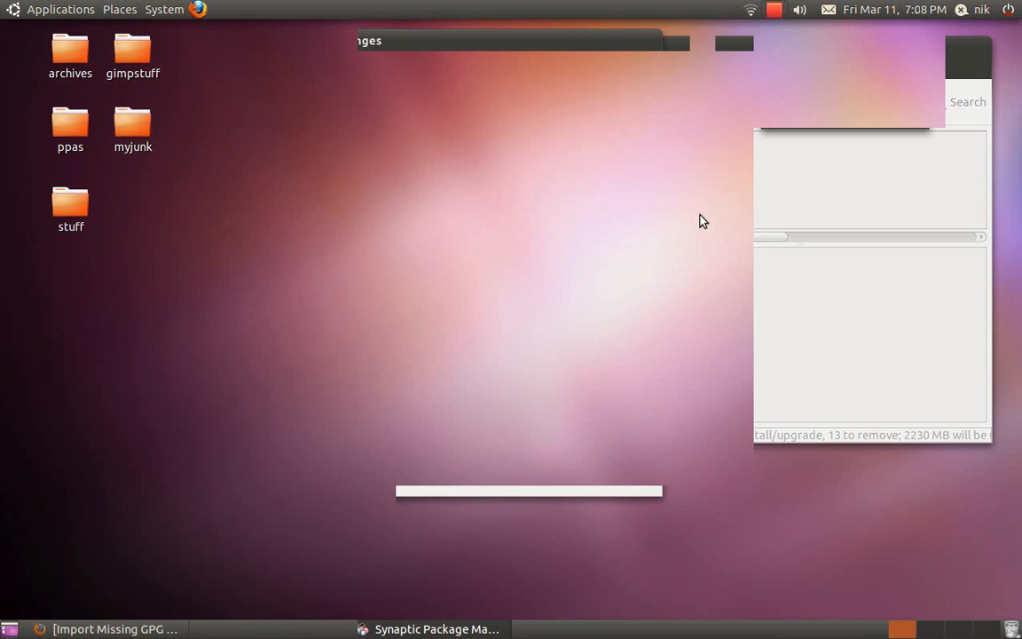
click(774, 10)
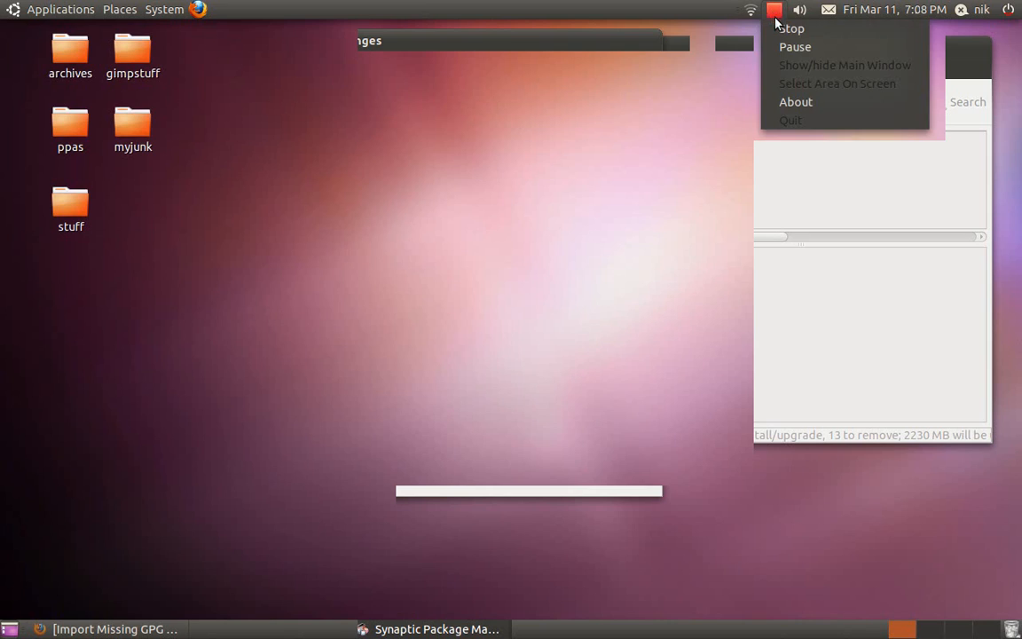